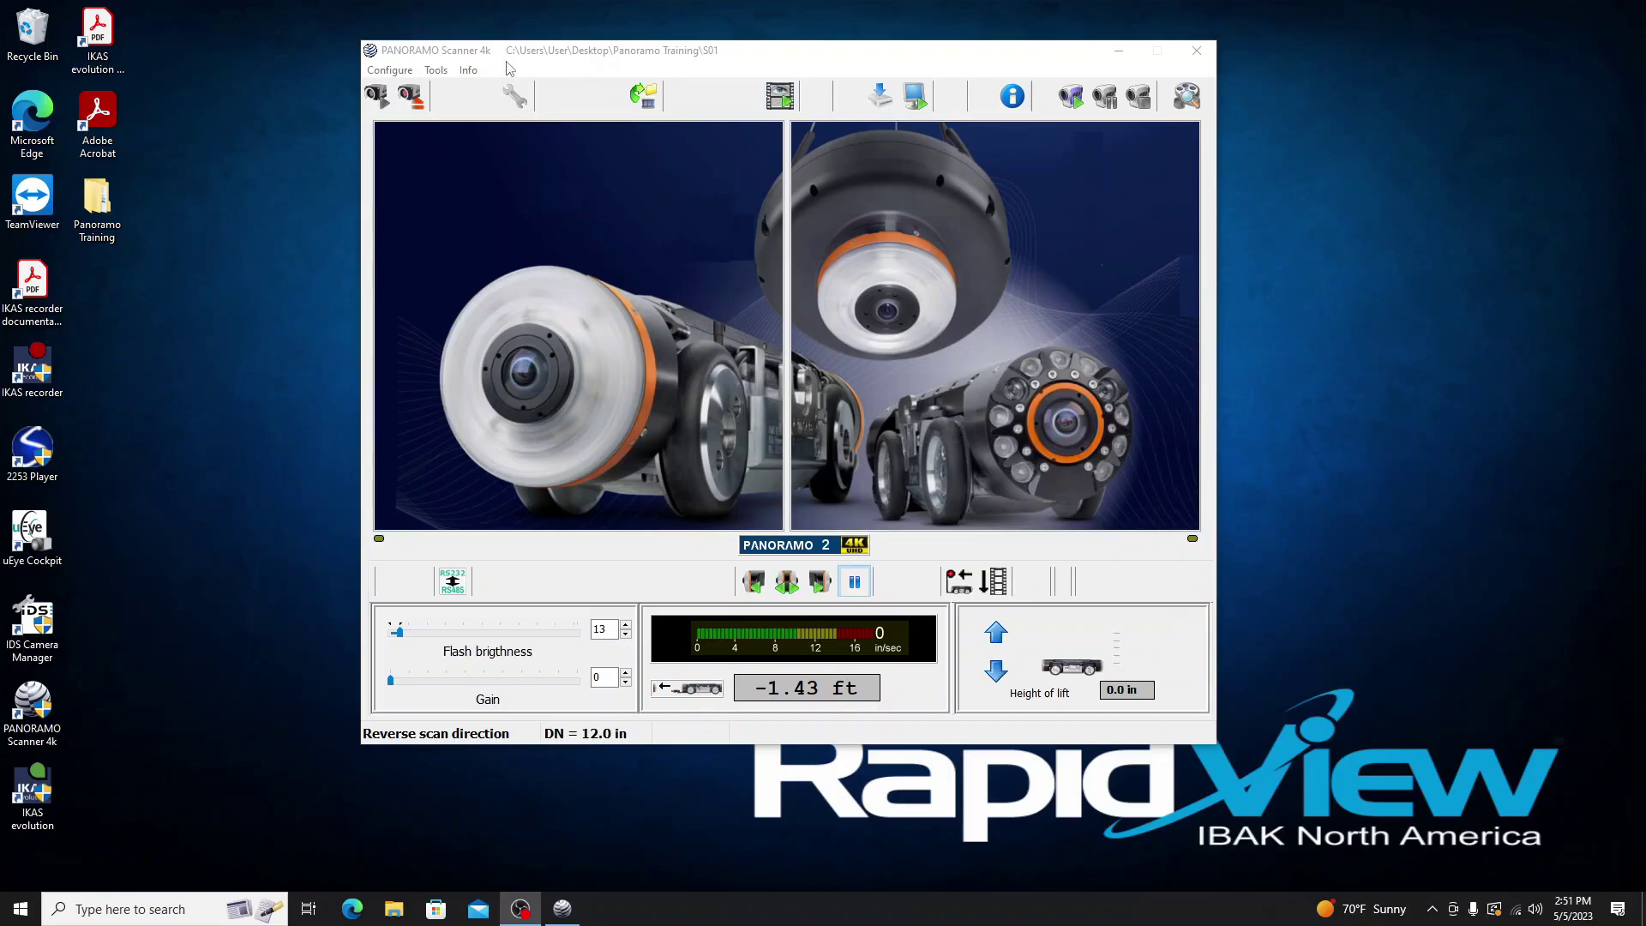
# - Create a new folder named S01 inside the Desktop's Panoramo Training folder while setting the scan path
pyautogui.click(400, 76)
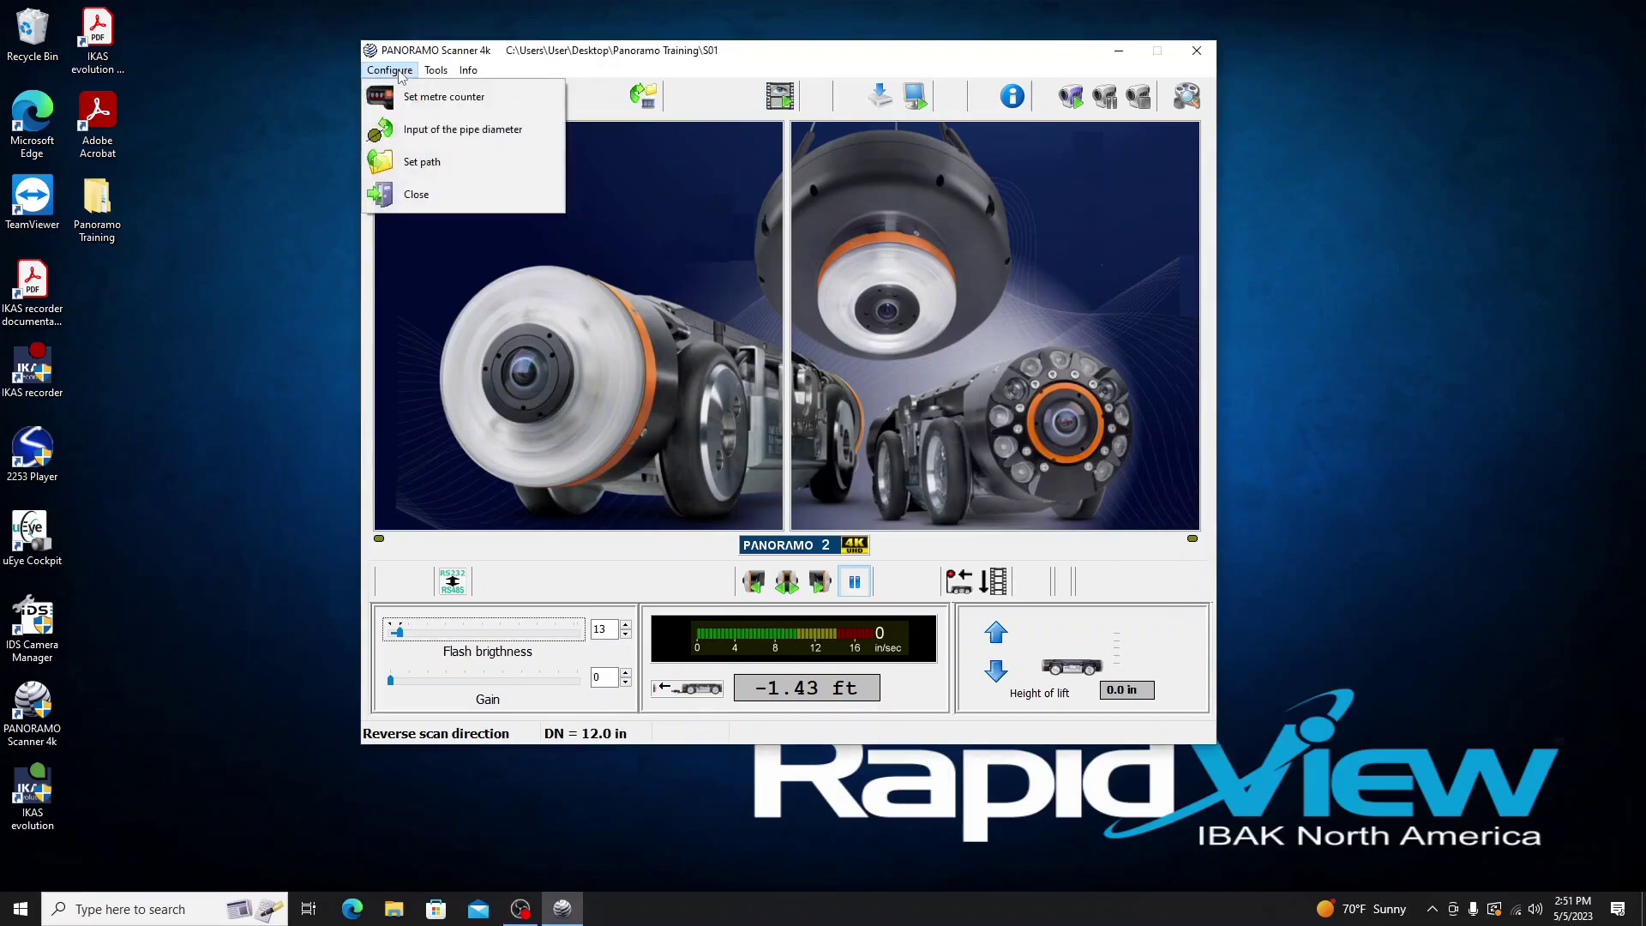
pyautogui.click(430, 163)
pyautogui.moveTo(753, 144); pyautogui.dragTo(711, 161)
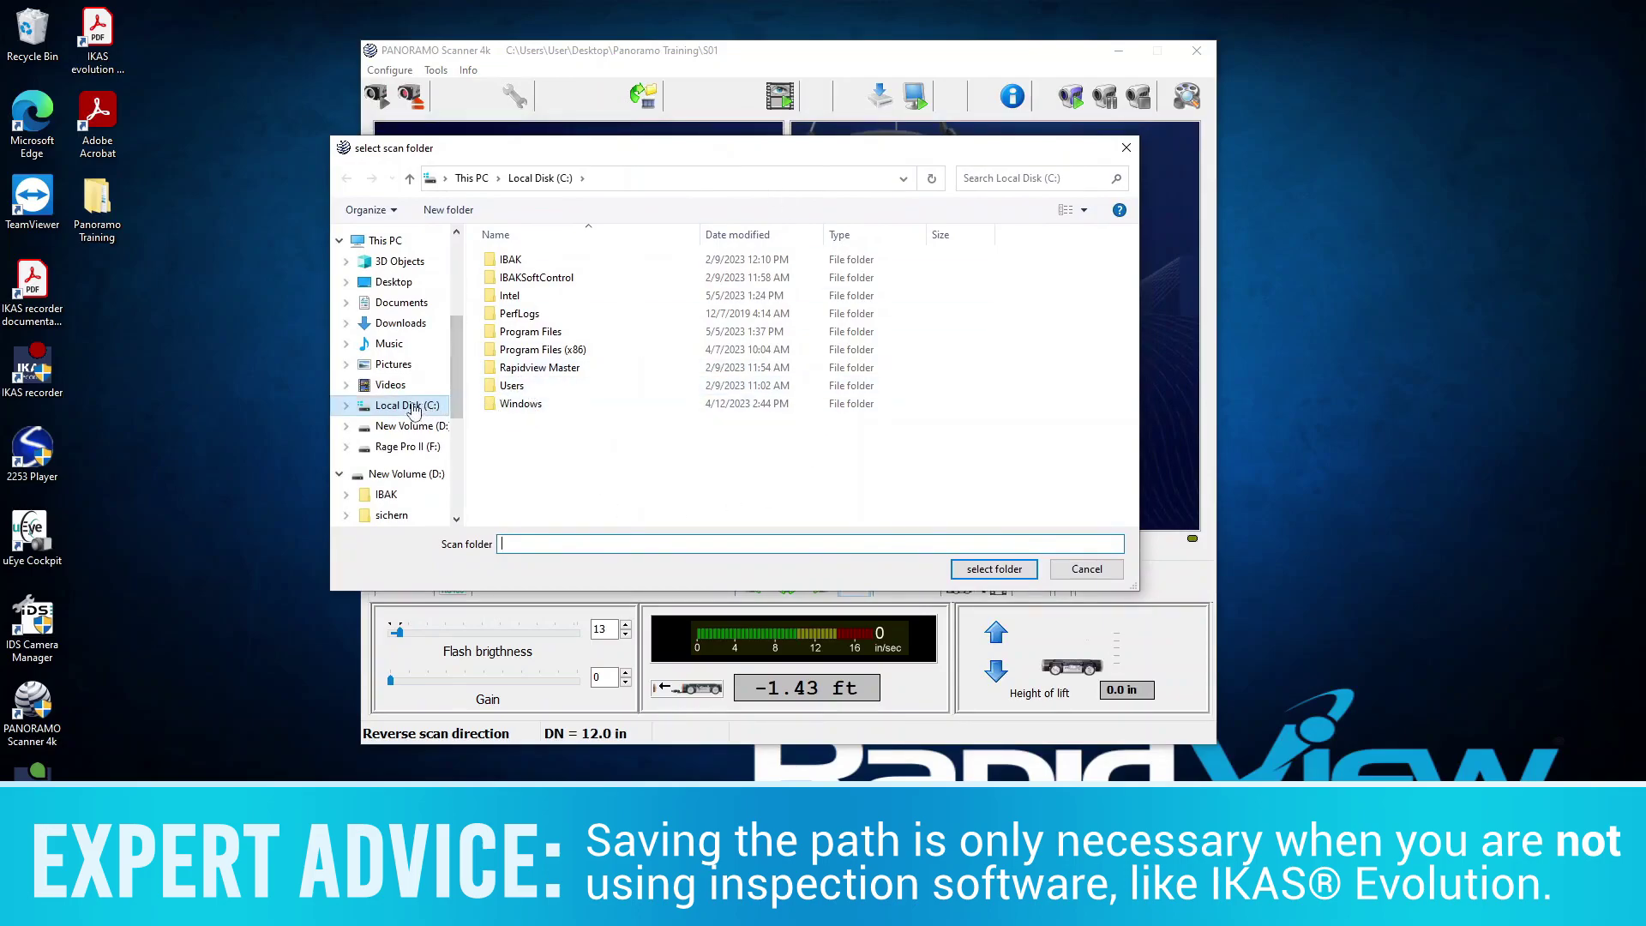
pyautogui.click(394, 283)
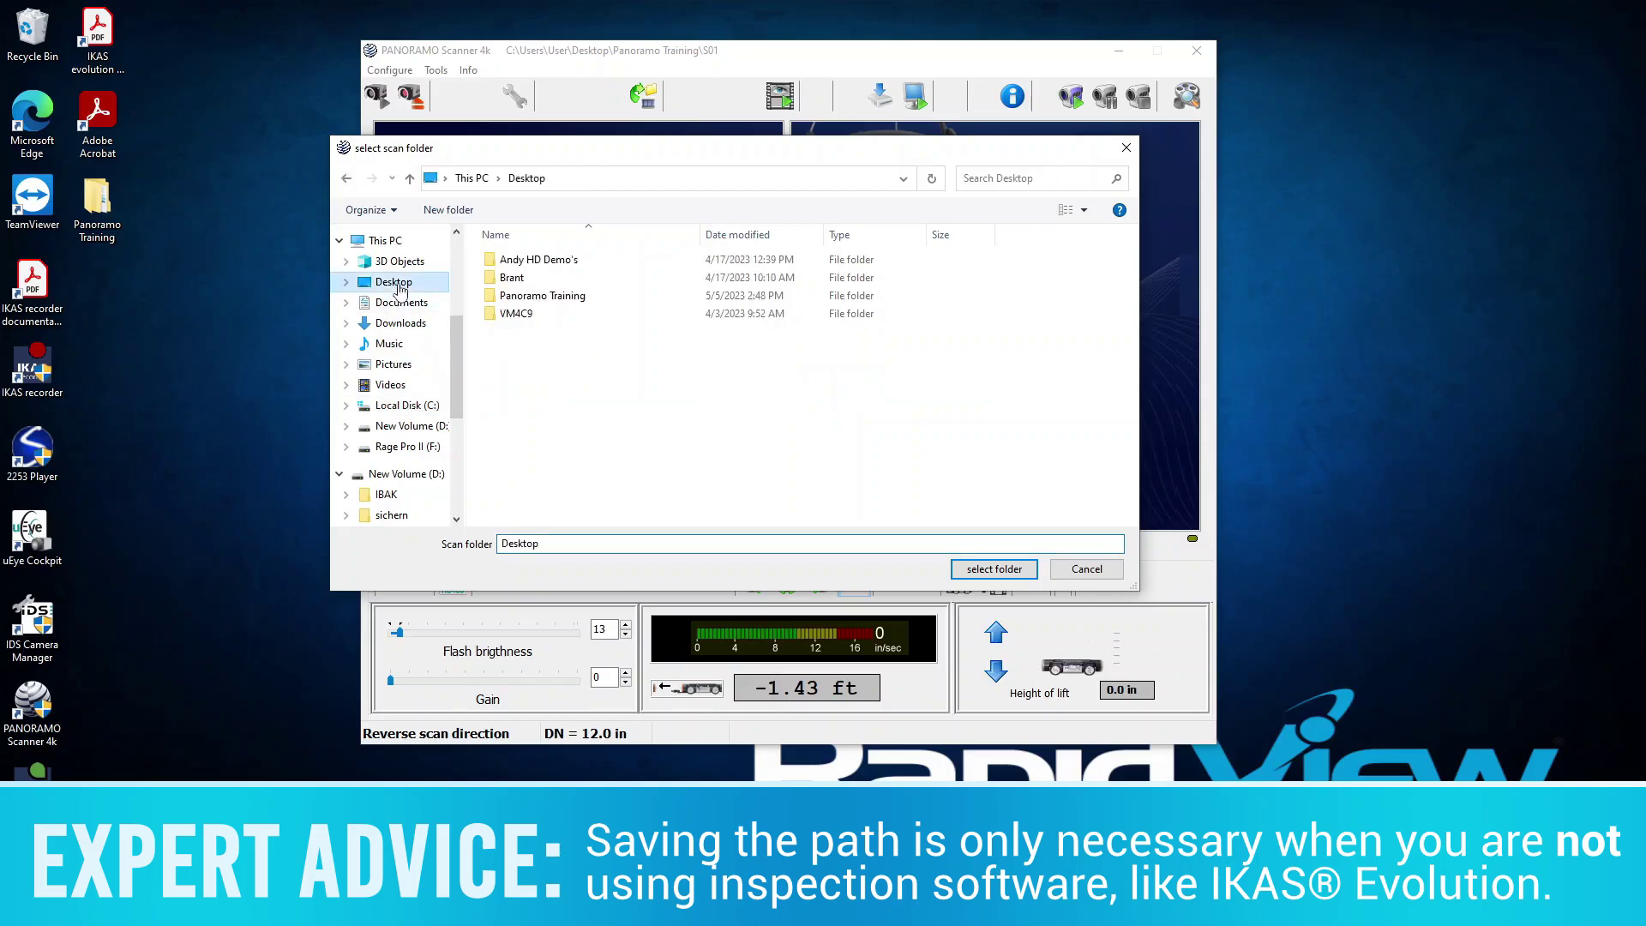
pyautogui.doubleClick(543, 297)
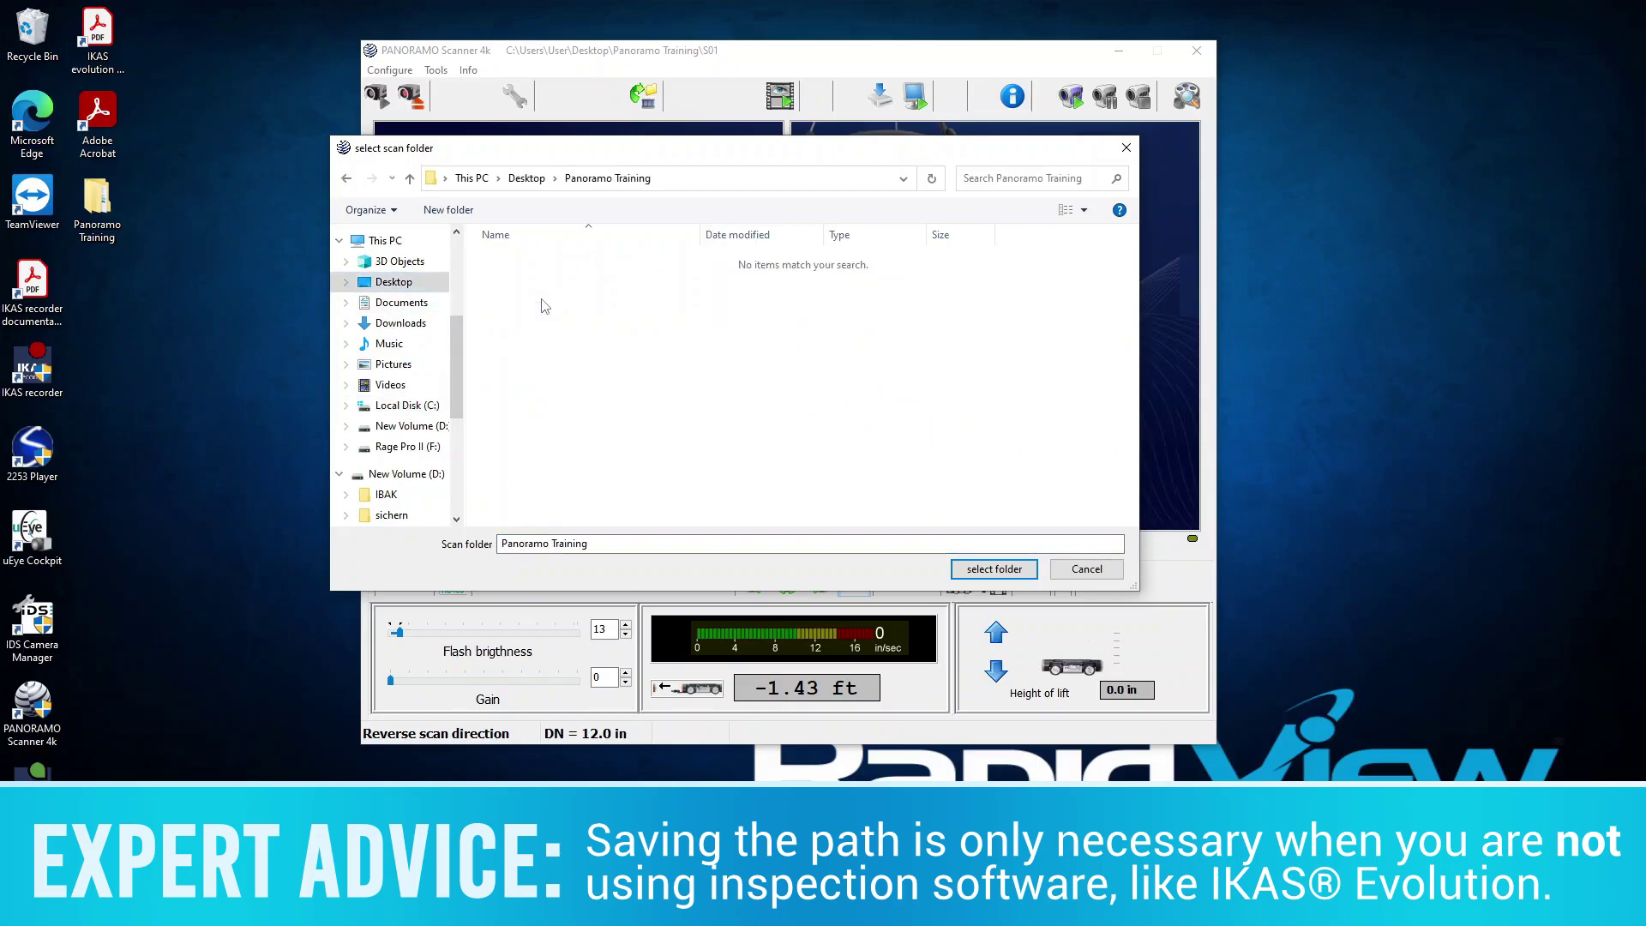
pyautogui.rightClick(543, 306)
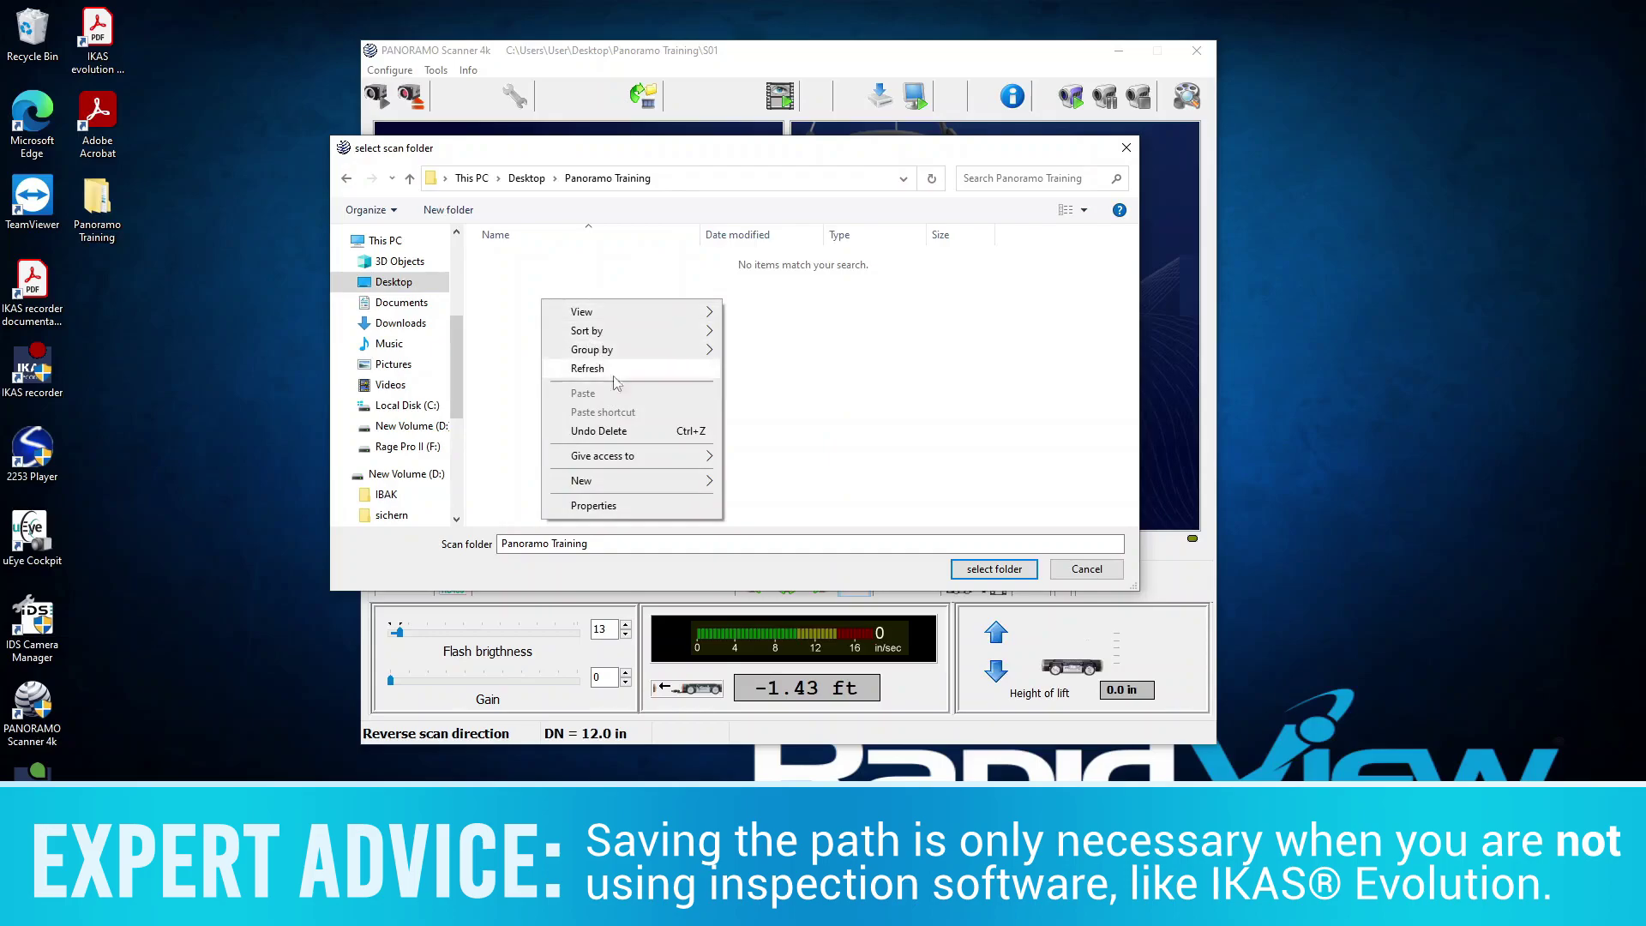
pyautogui.moveTo(631, 487)
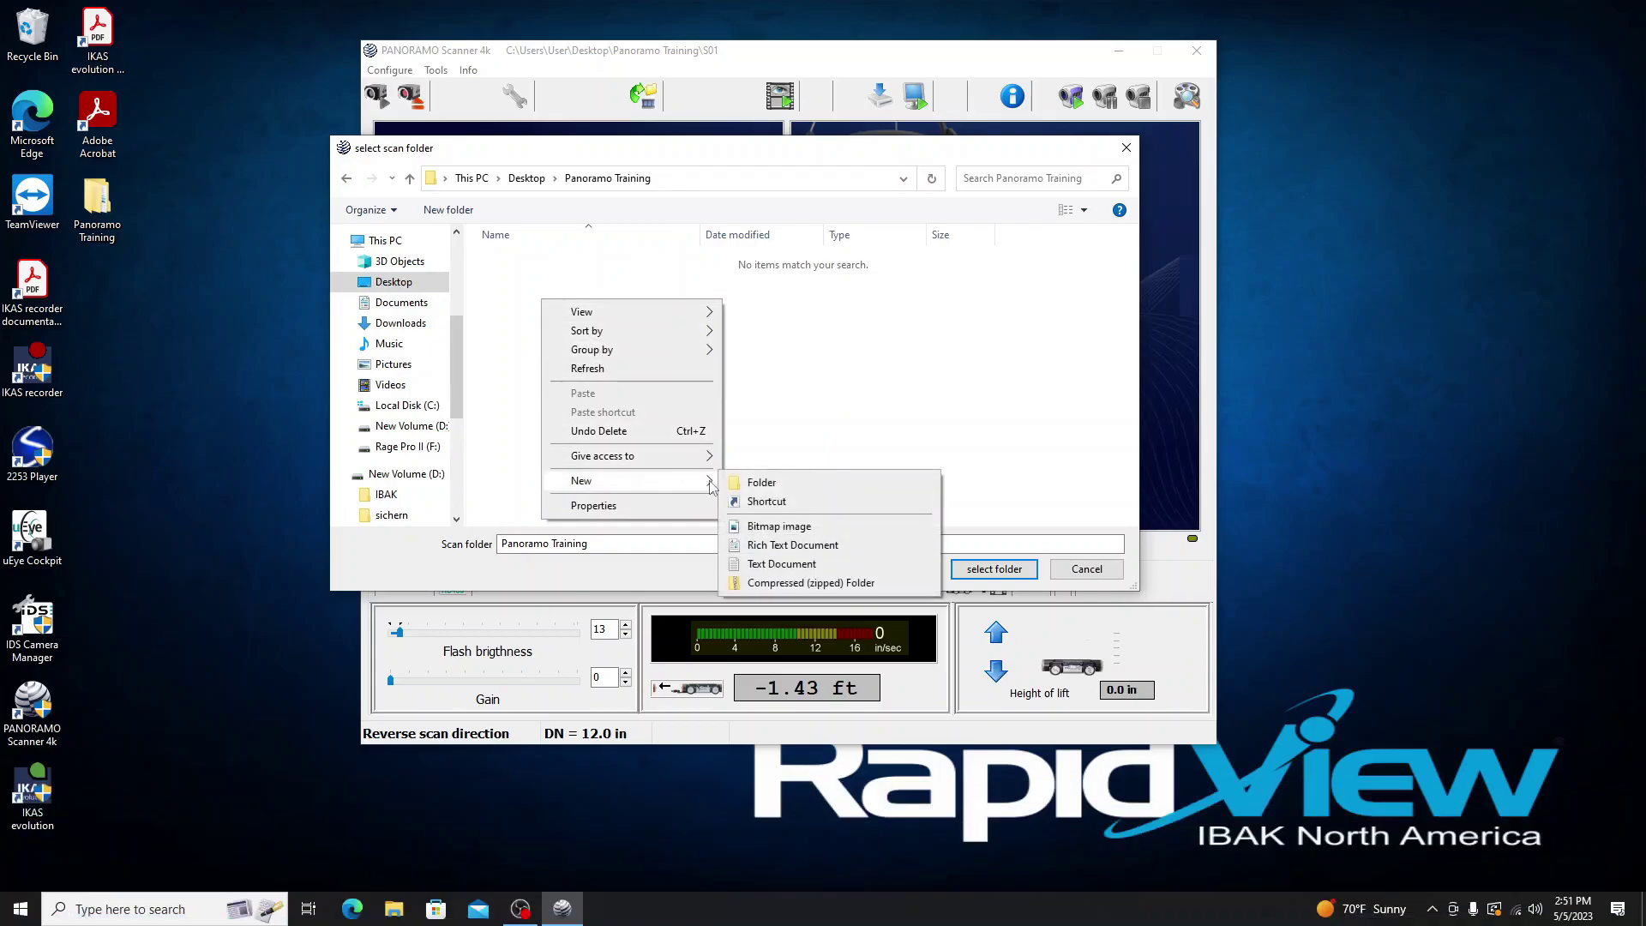
pyautogui.click(739, 482)
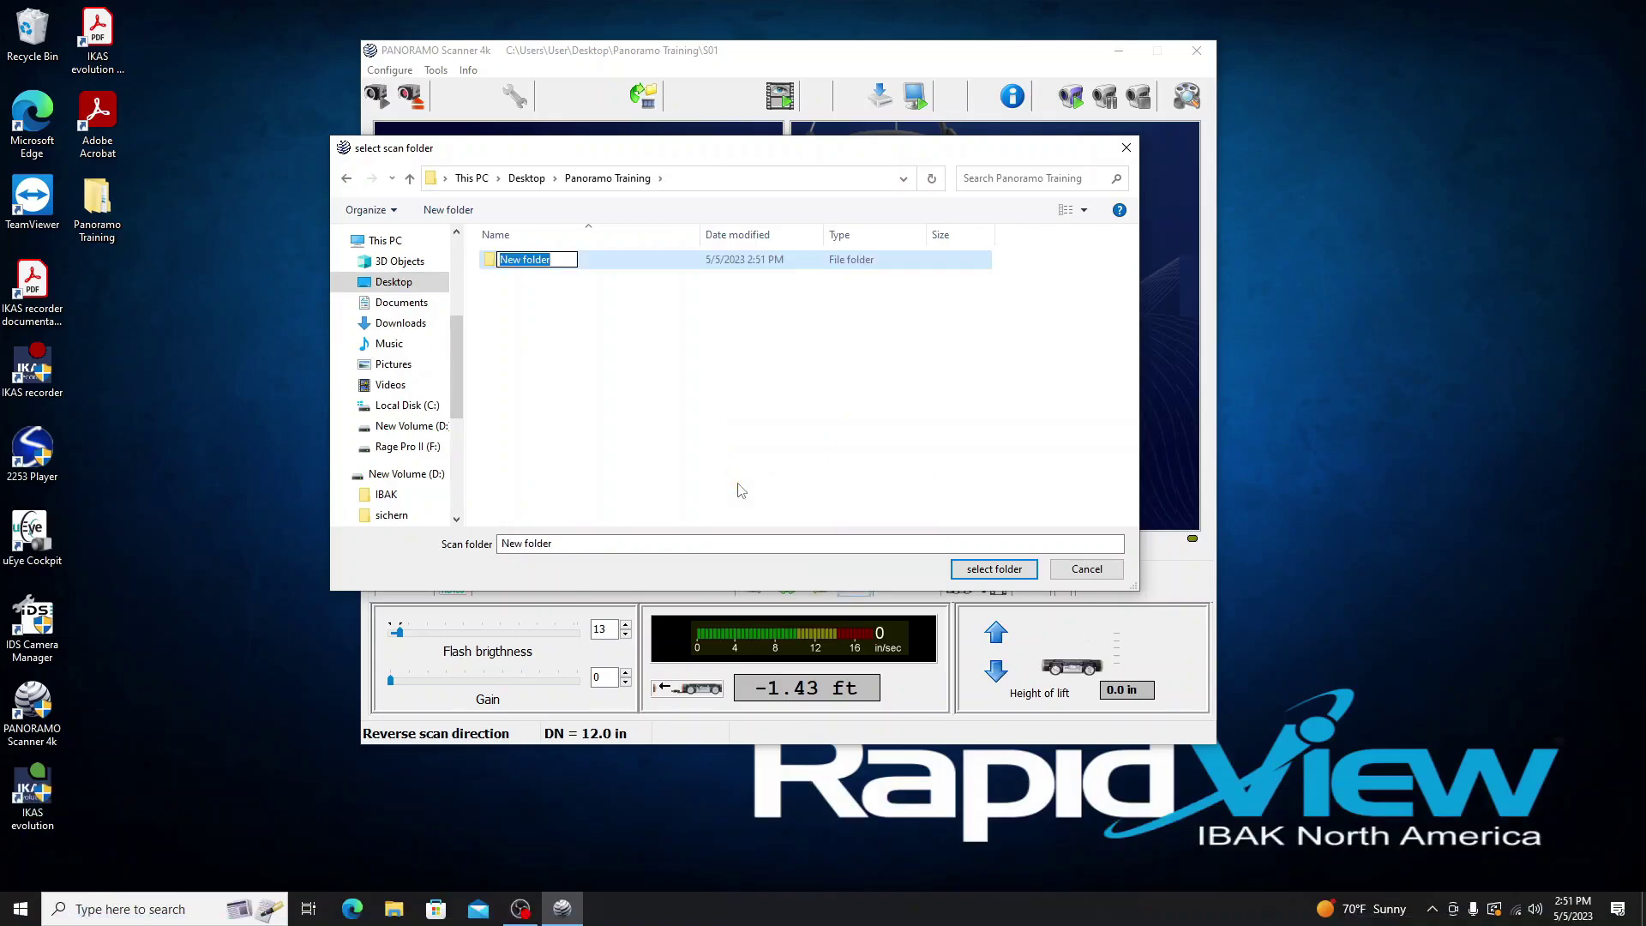
pyautogui.write('S01')
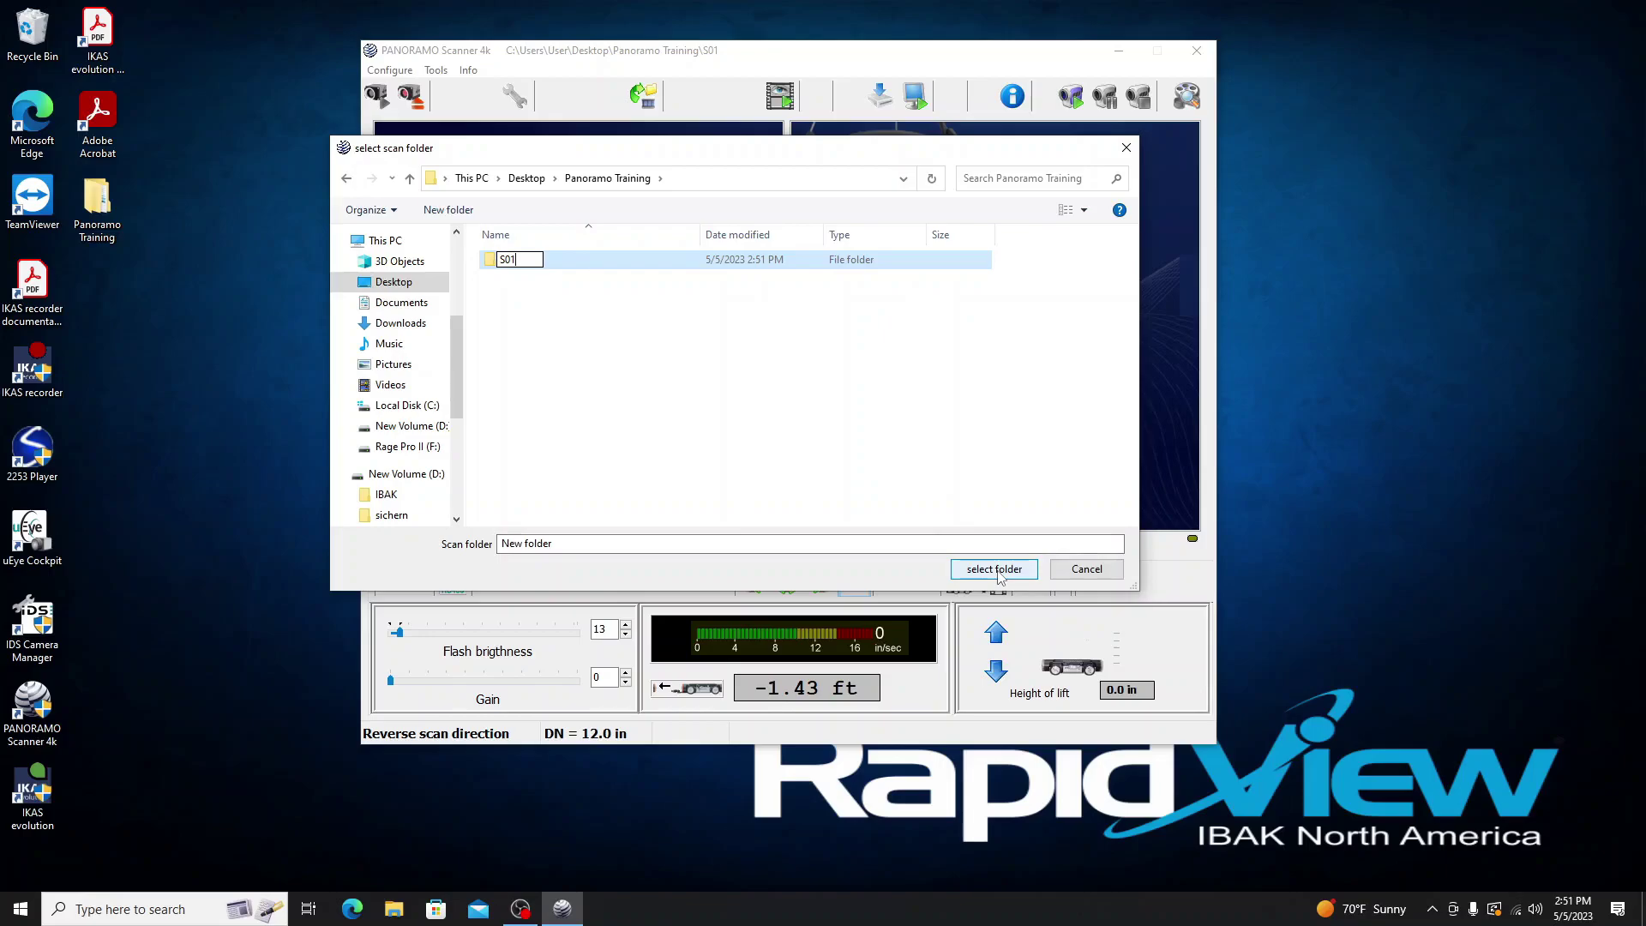
pyautogui.click(652, 291)
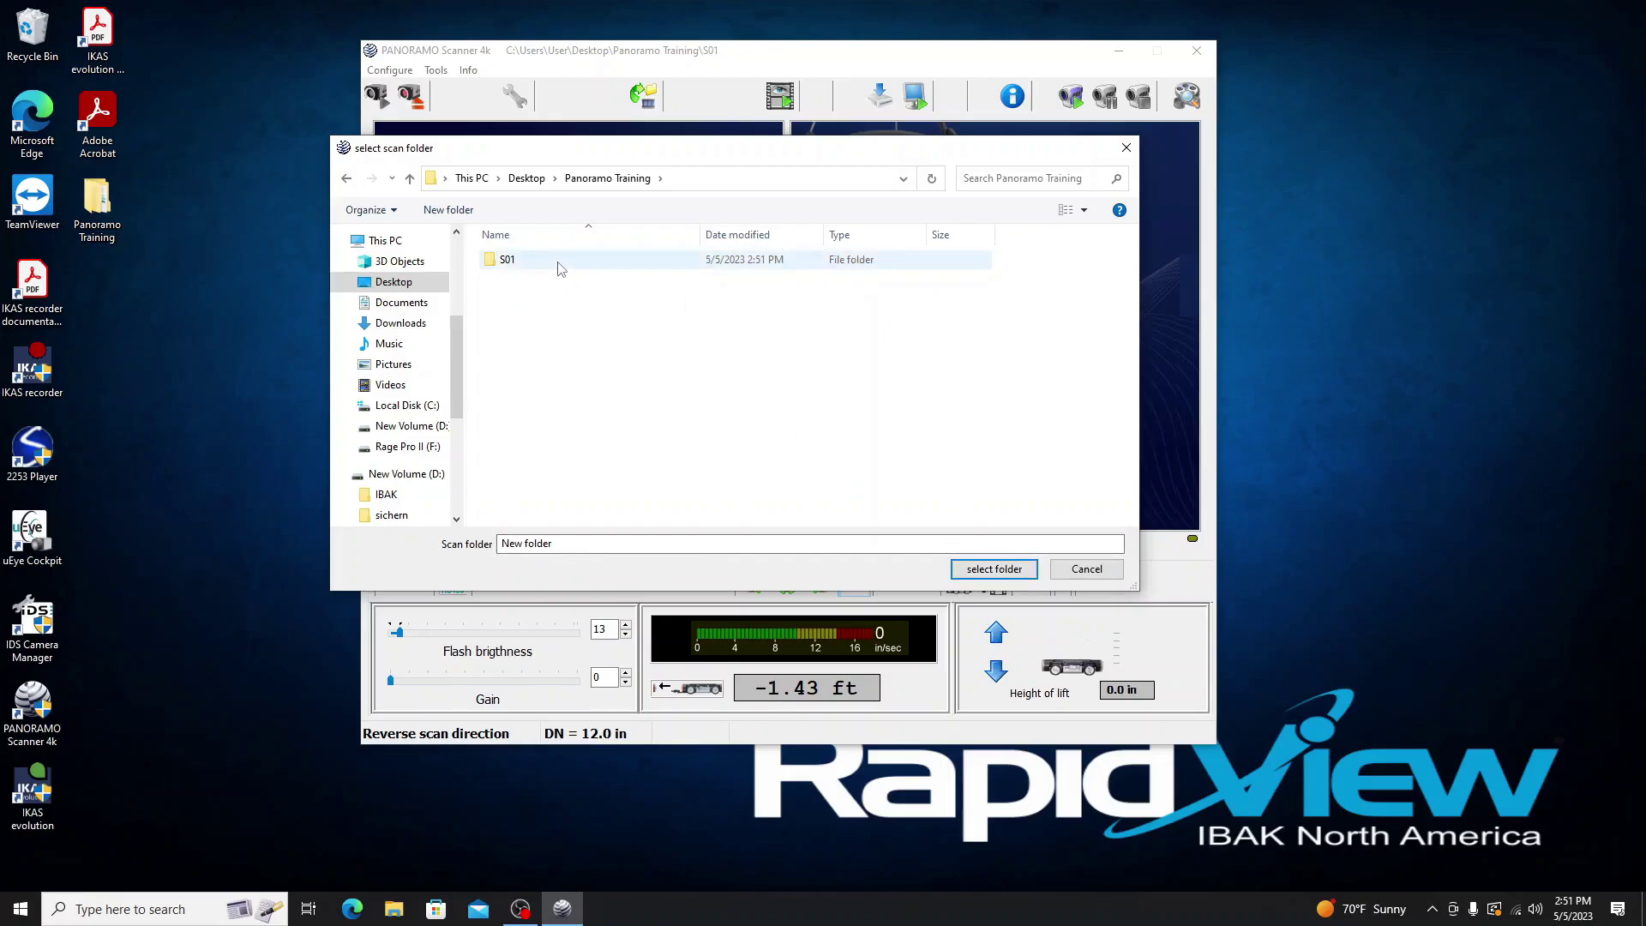
# - Choose the S01 folder in Panoramo Training as the scan folder and confirm it
pyautogui.doubleClick(559, 265)
pyautogui.click(1022, 578)
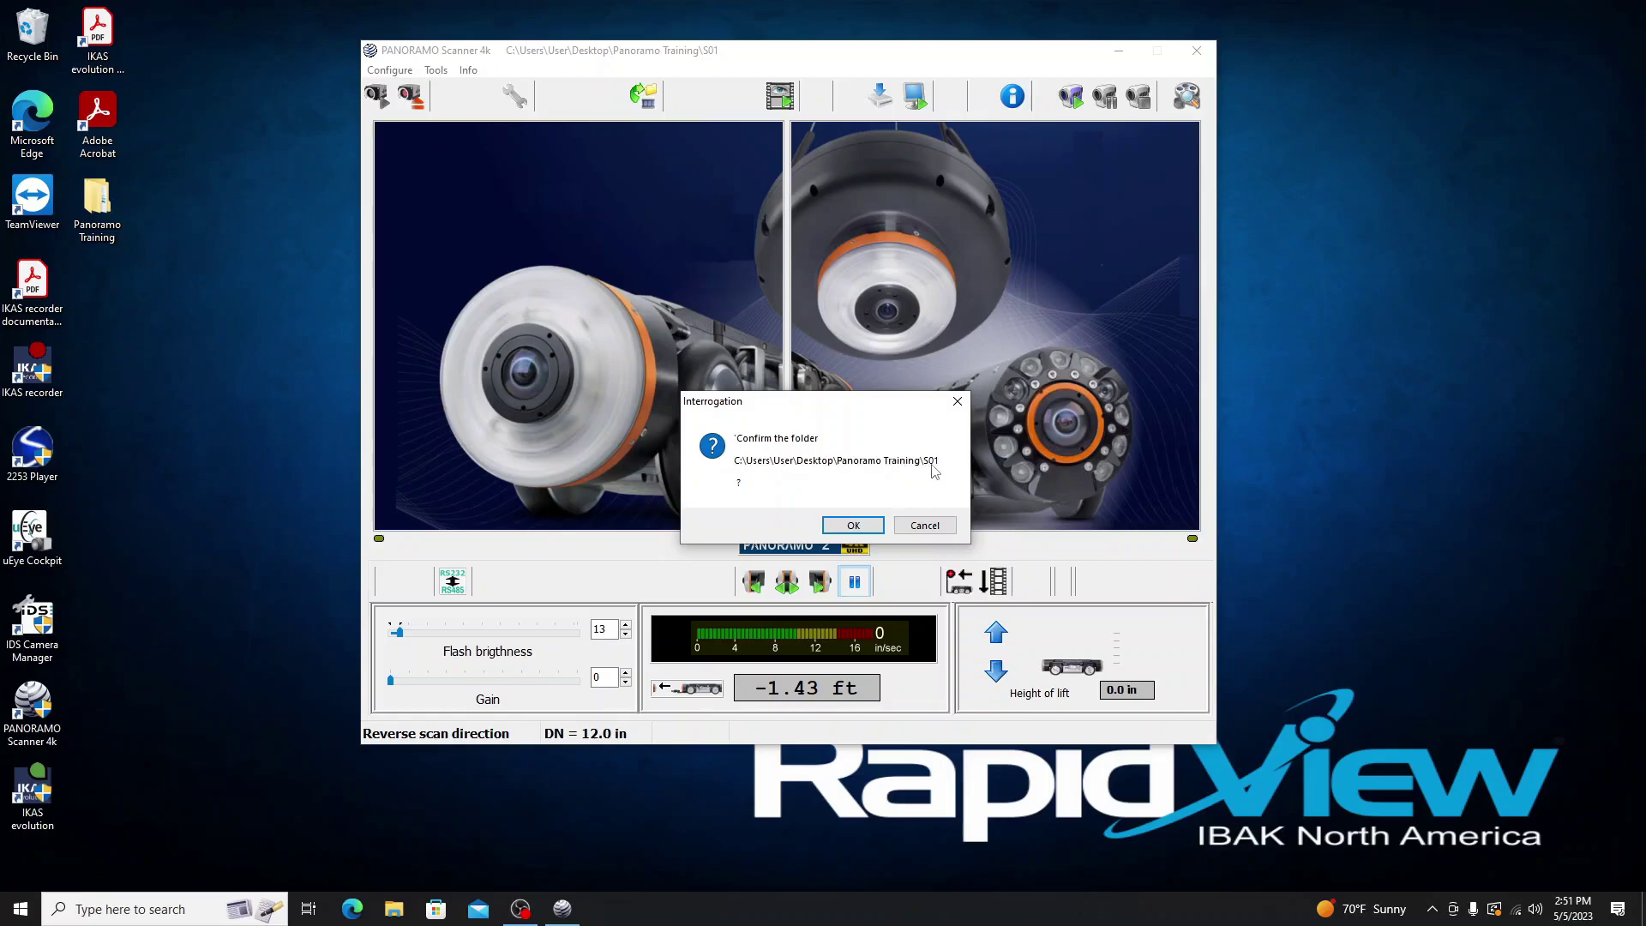
pyautogui.click(854, 525)
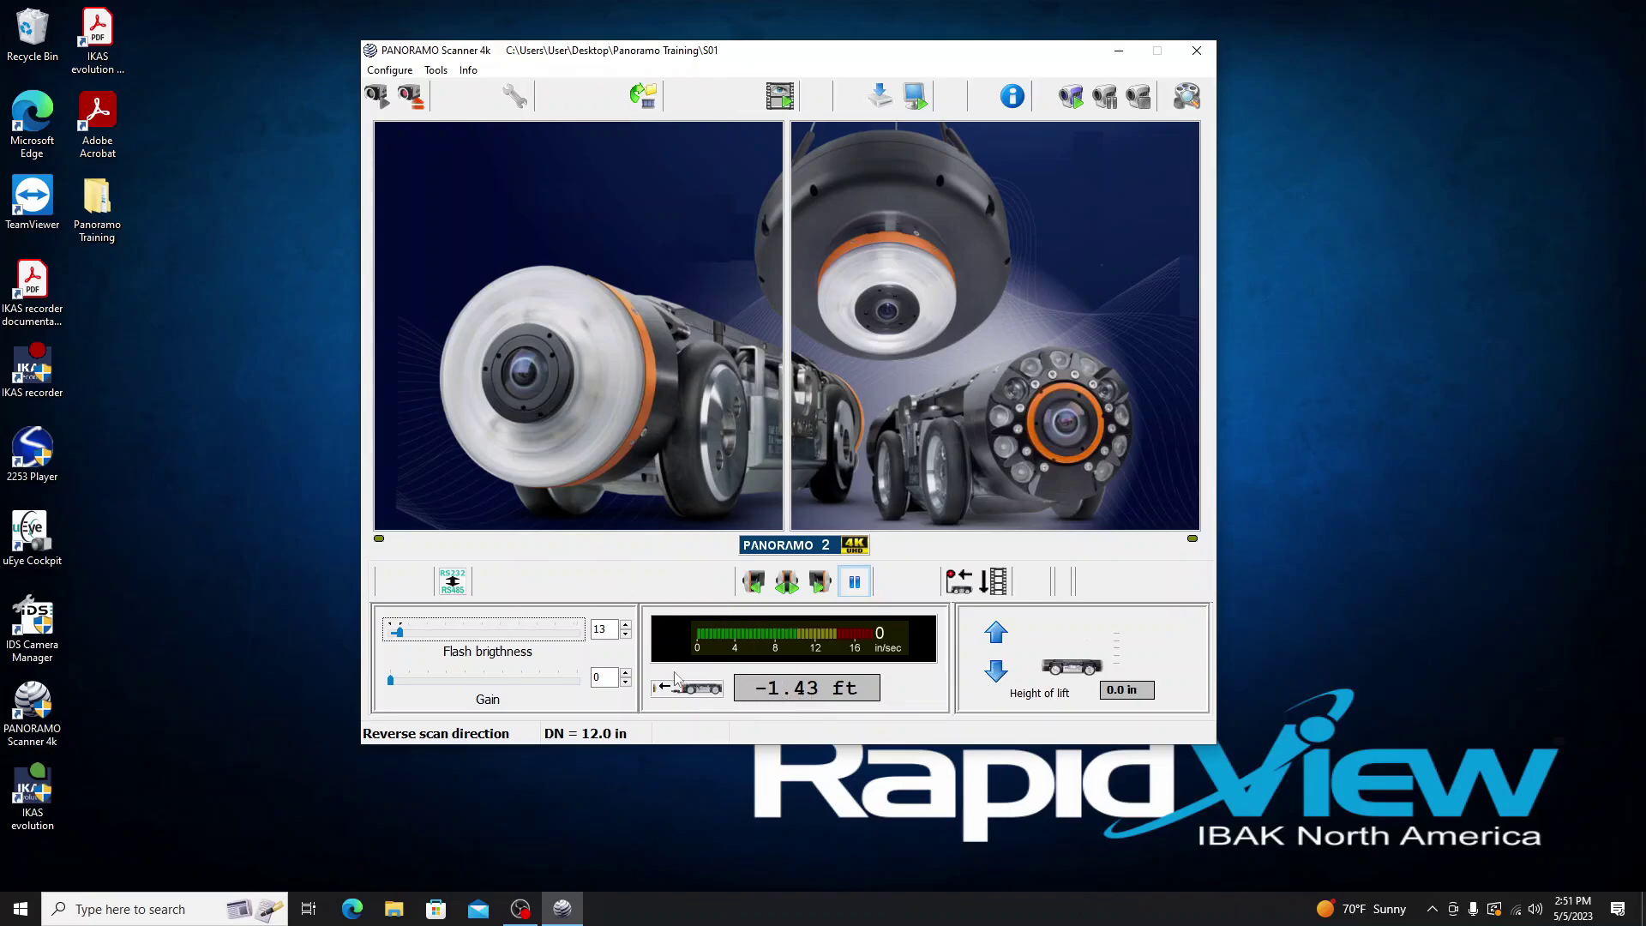
# - Set the metre counter's distance to 0 ft
pyautogui.click(816, 693)
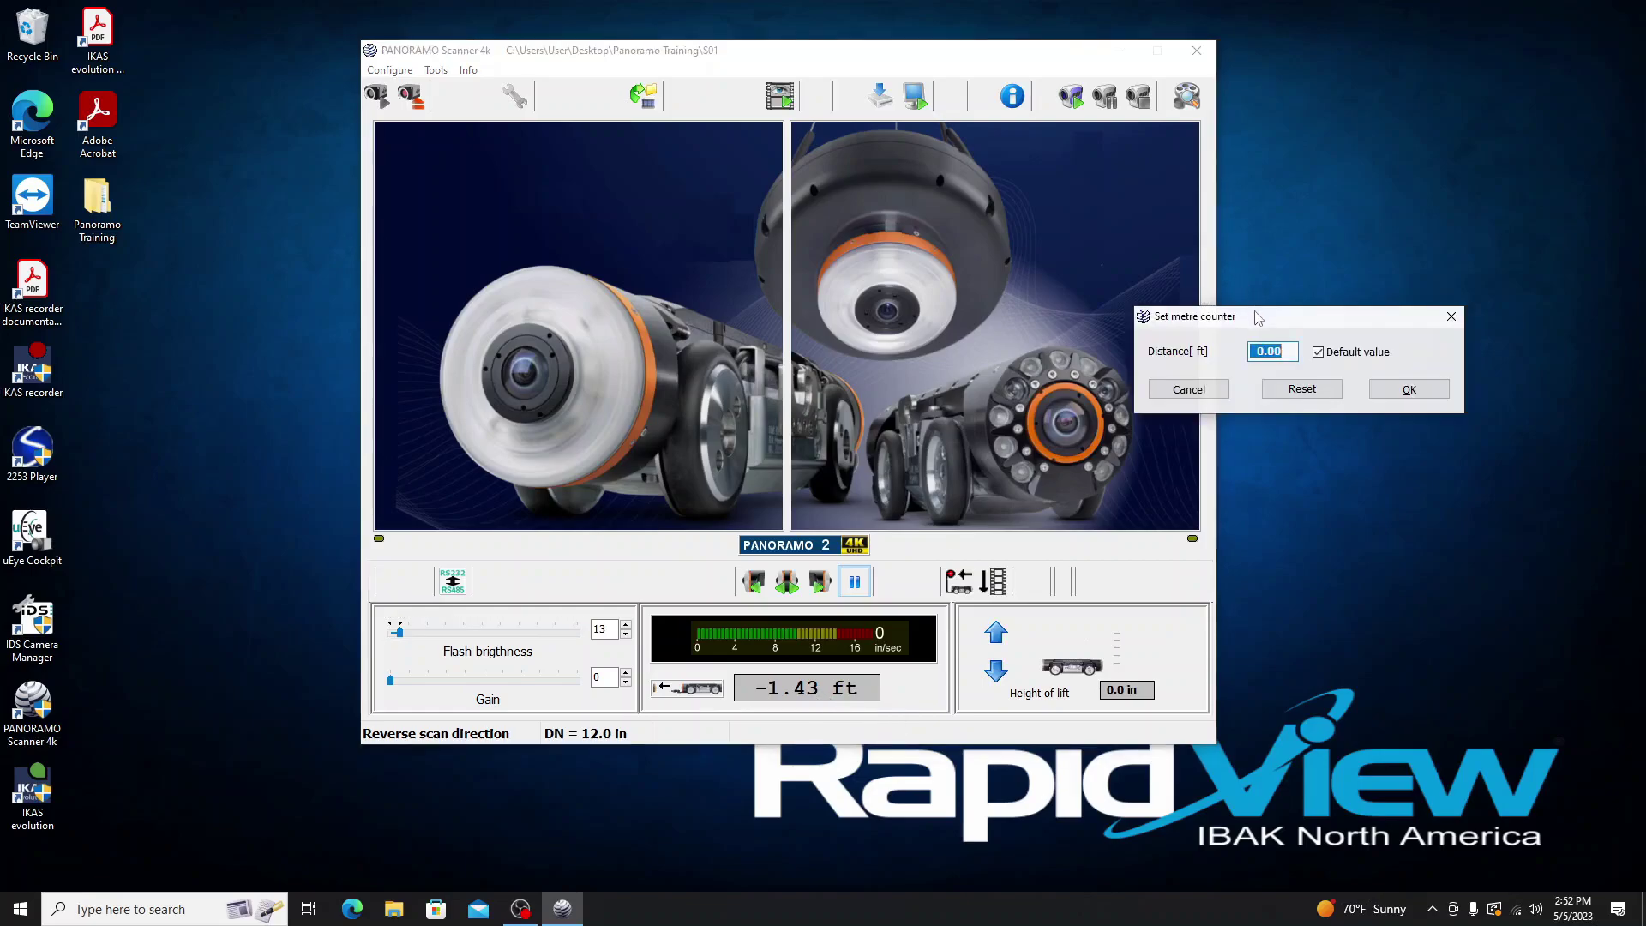
pyautogui.moveTo(1257, 318); pyautogui.dragTo(802, 264)
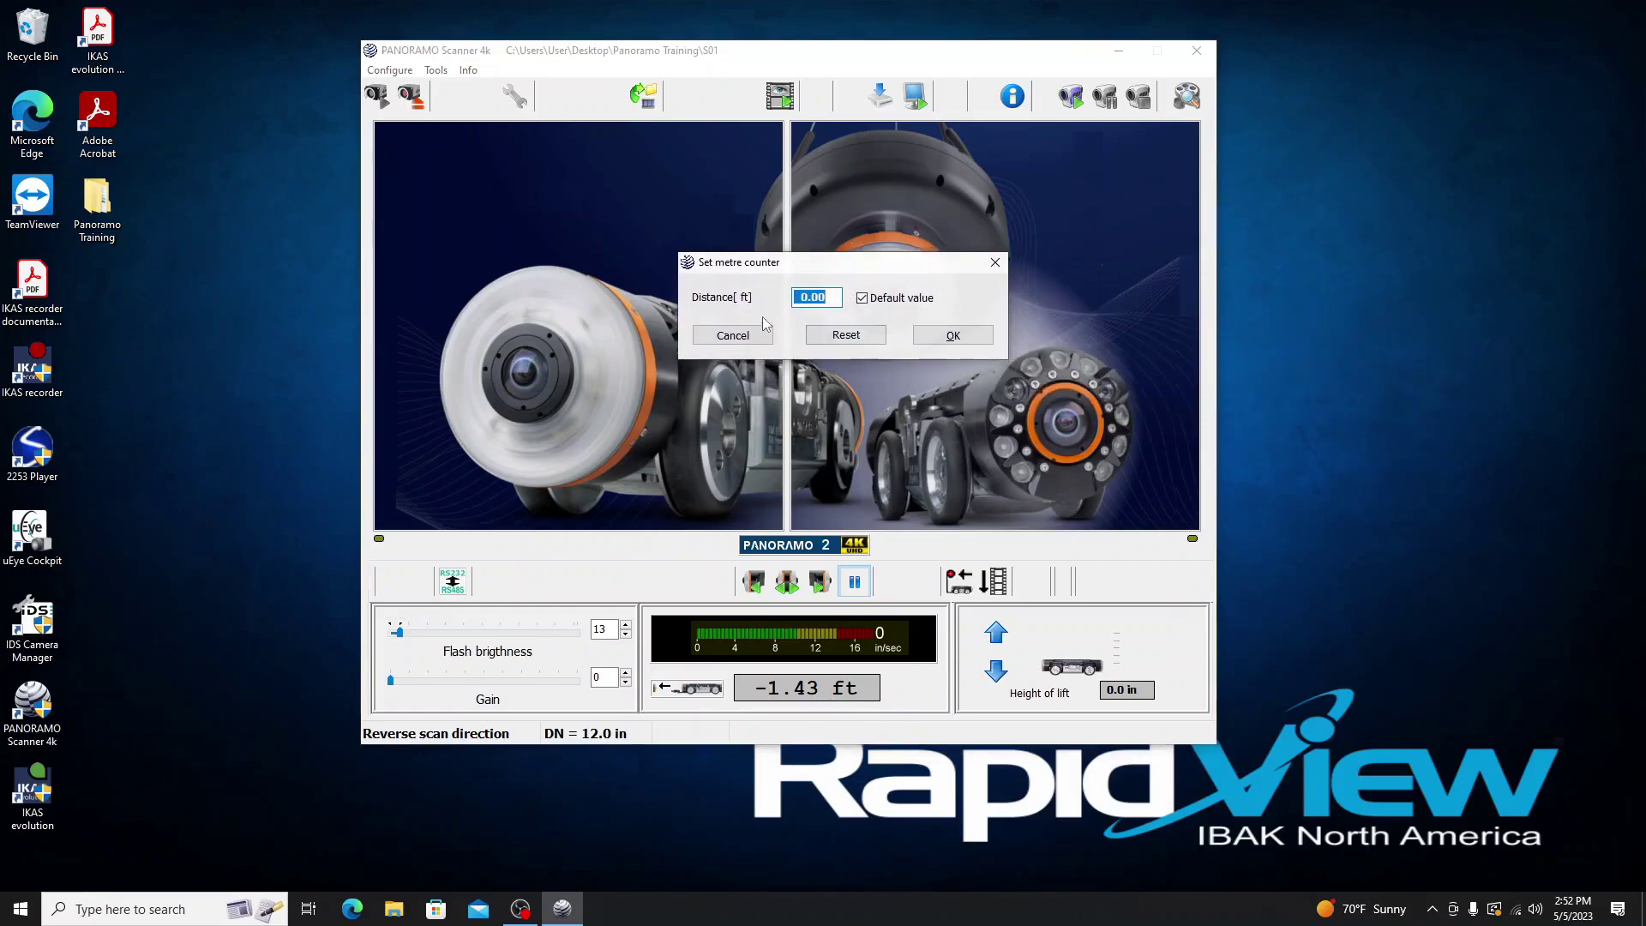
pyautogui.doubleClick(830, 303)
pyautogui.write('0')
pyautogui.click(946, 338)
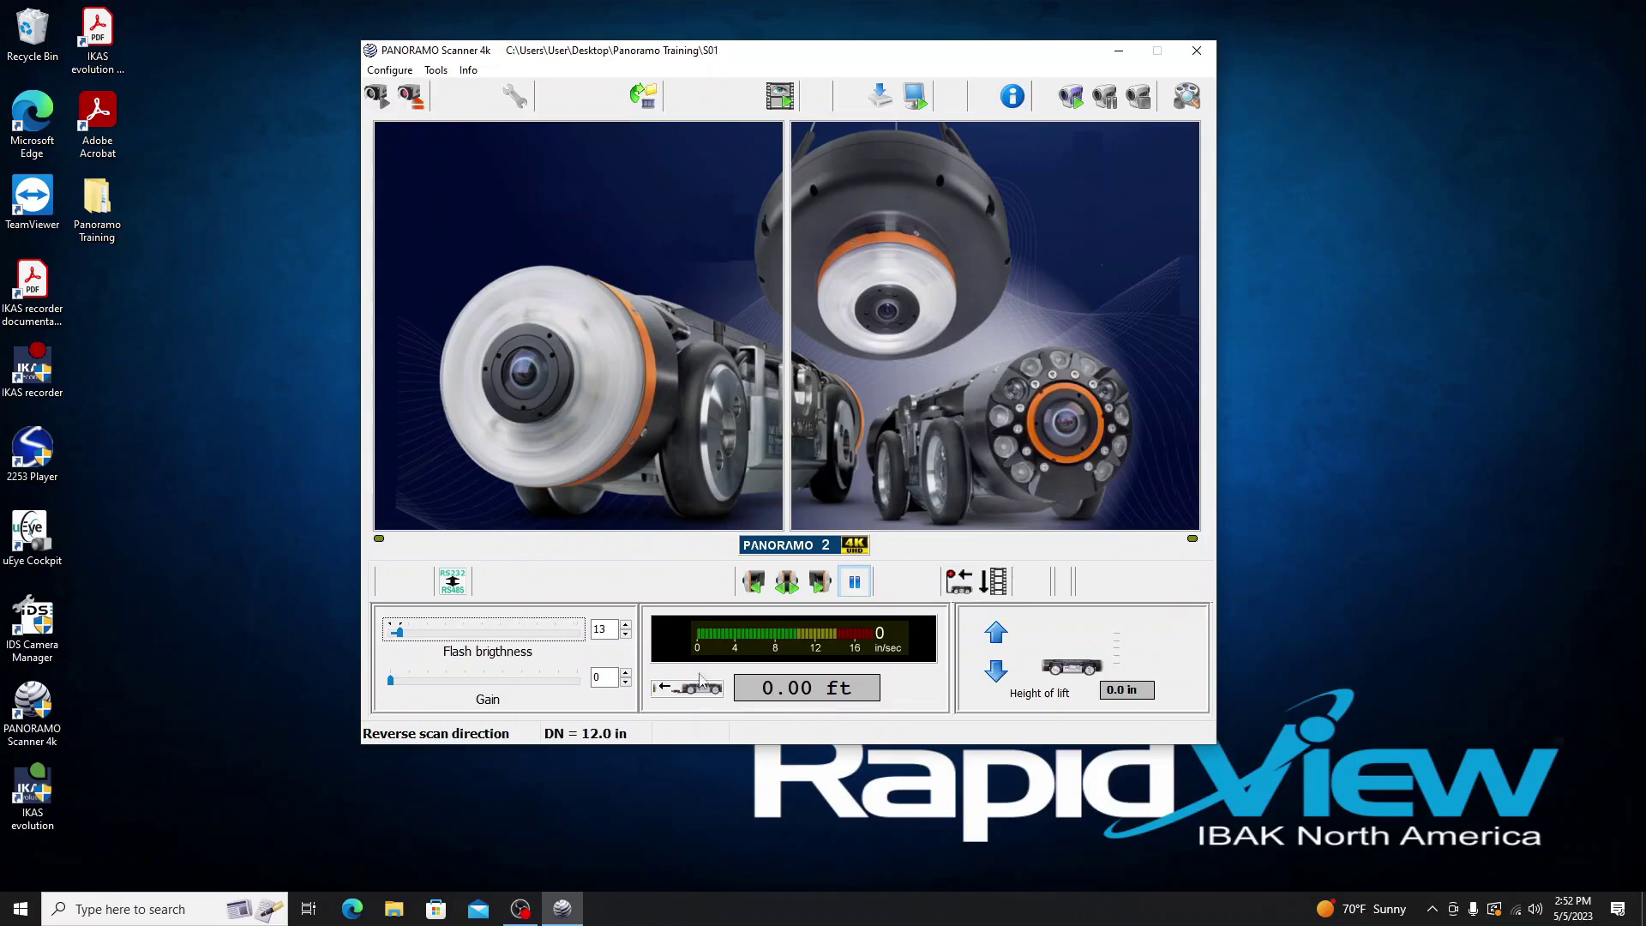
# - Preview both cameras live to set the flash brightness to 19 and the gain to 0, ending with the cameras off
pyautogui.click(782, 585)
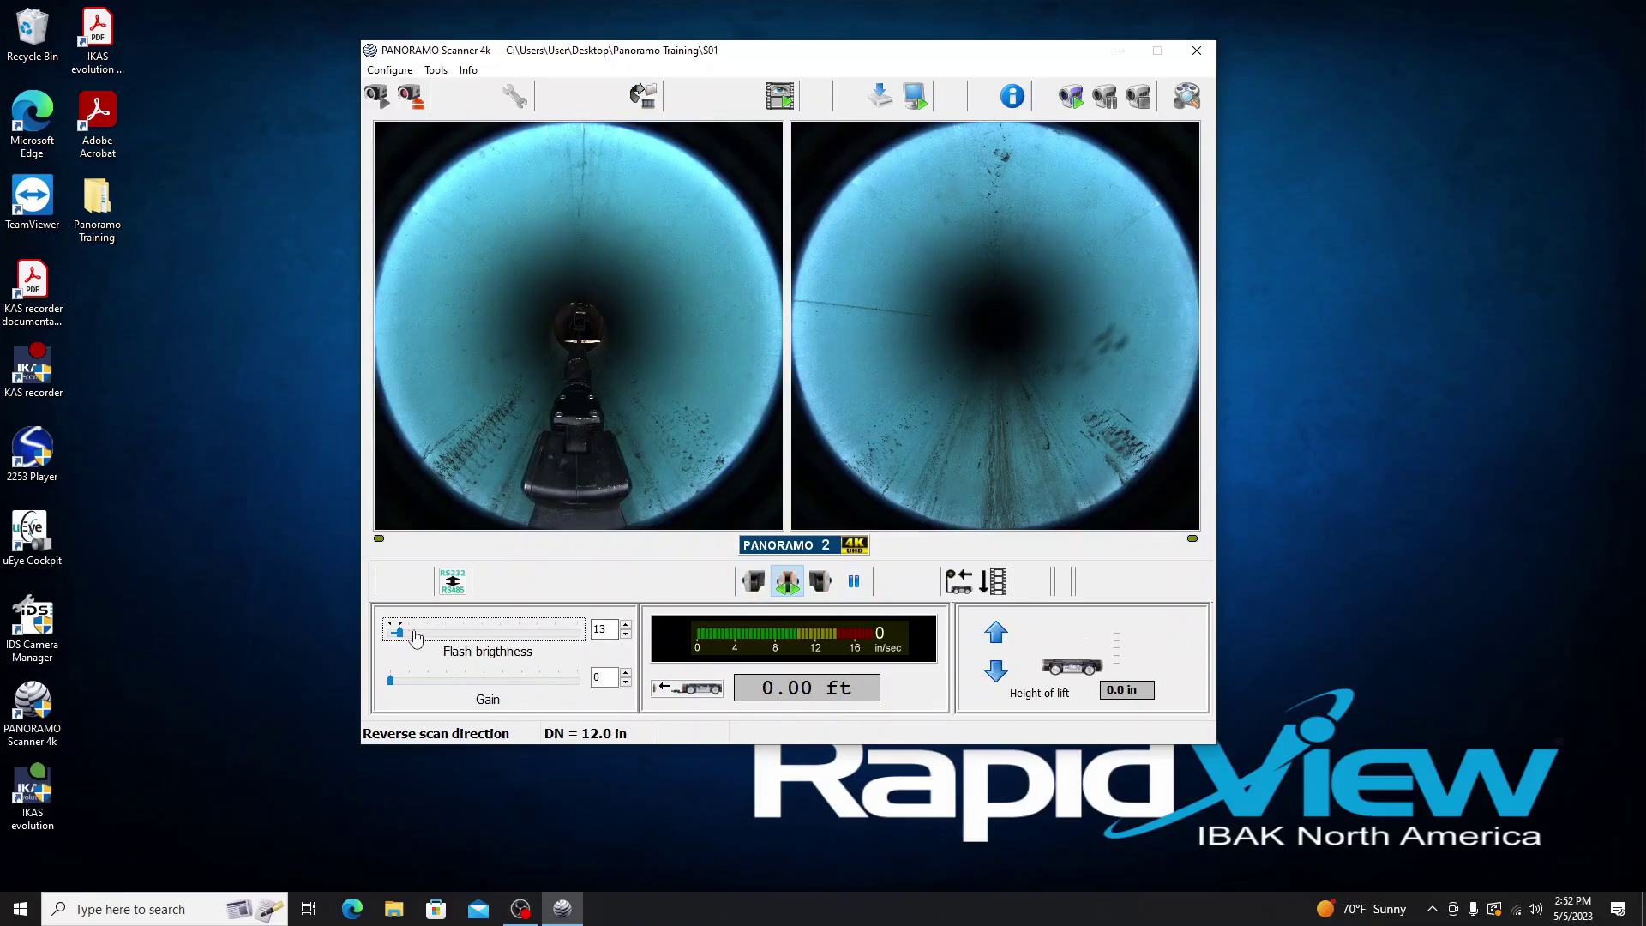
pyautogui.moveTo(400, 636); pyautogui.dragTo(430, 642)
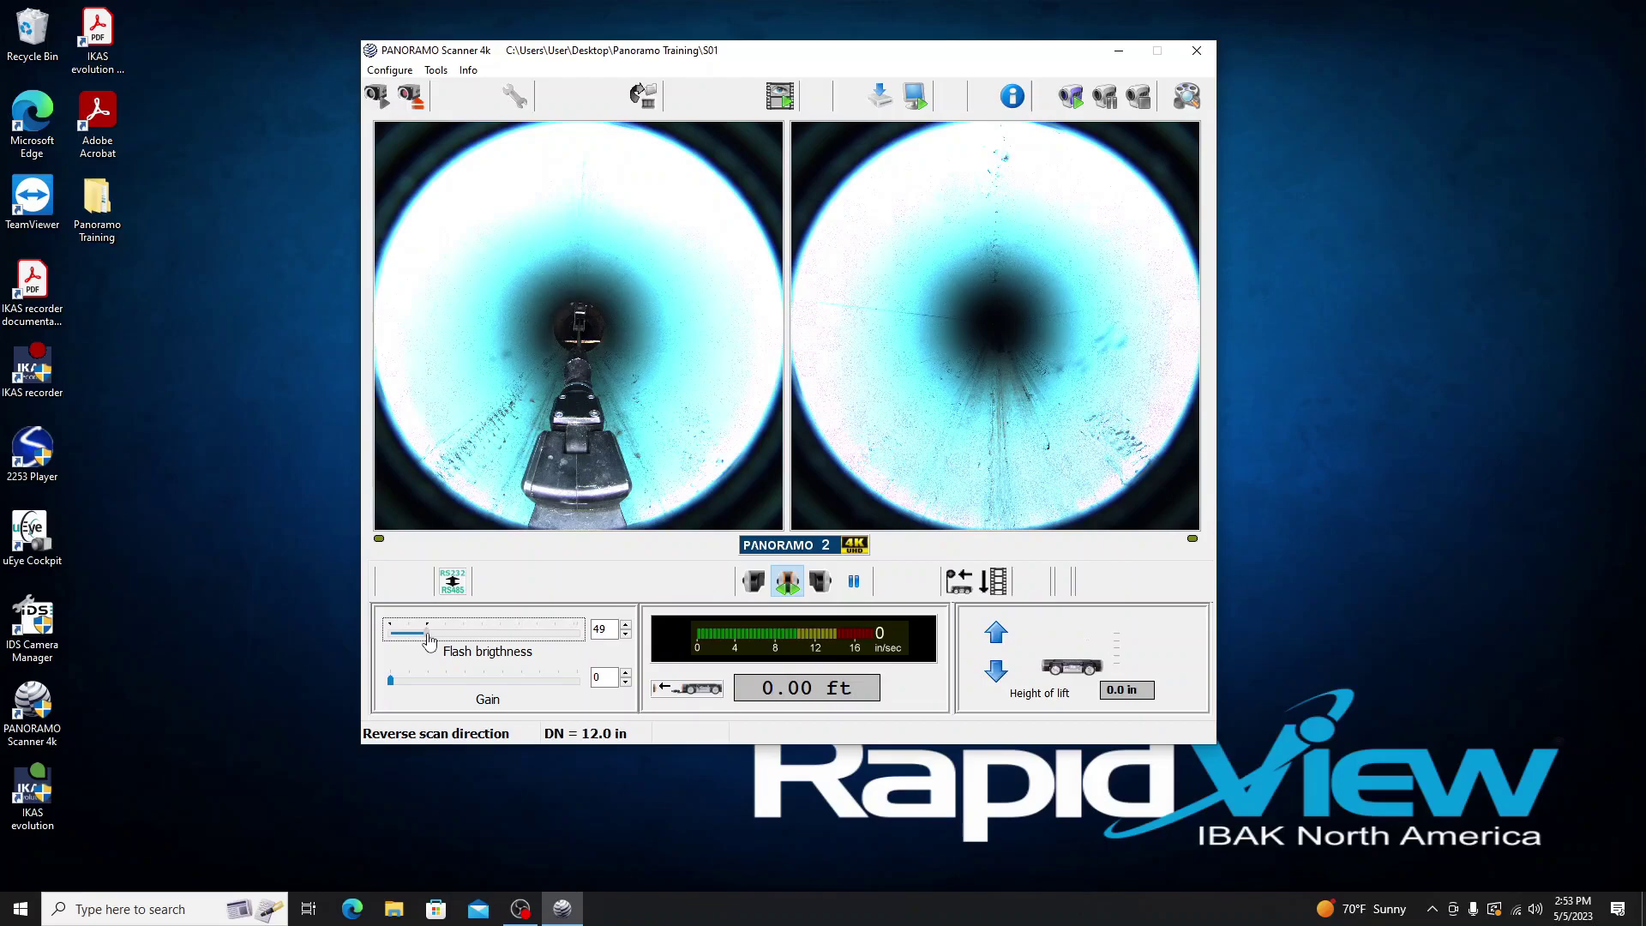
pyautogui.moveTo(429, 641); pyautogui.dragTo(403, 641)
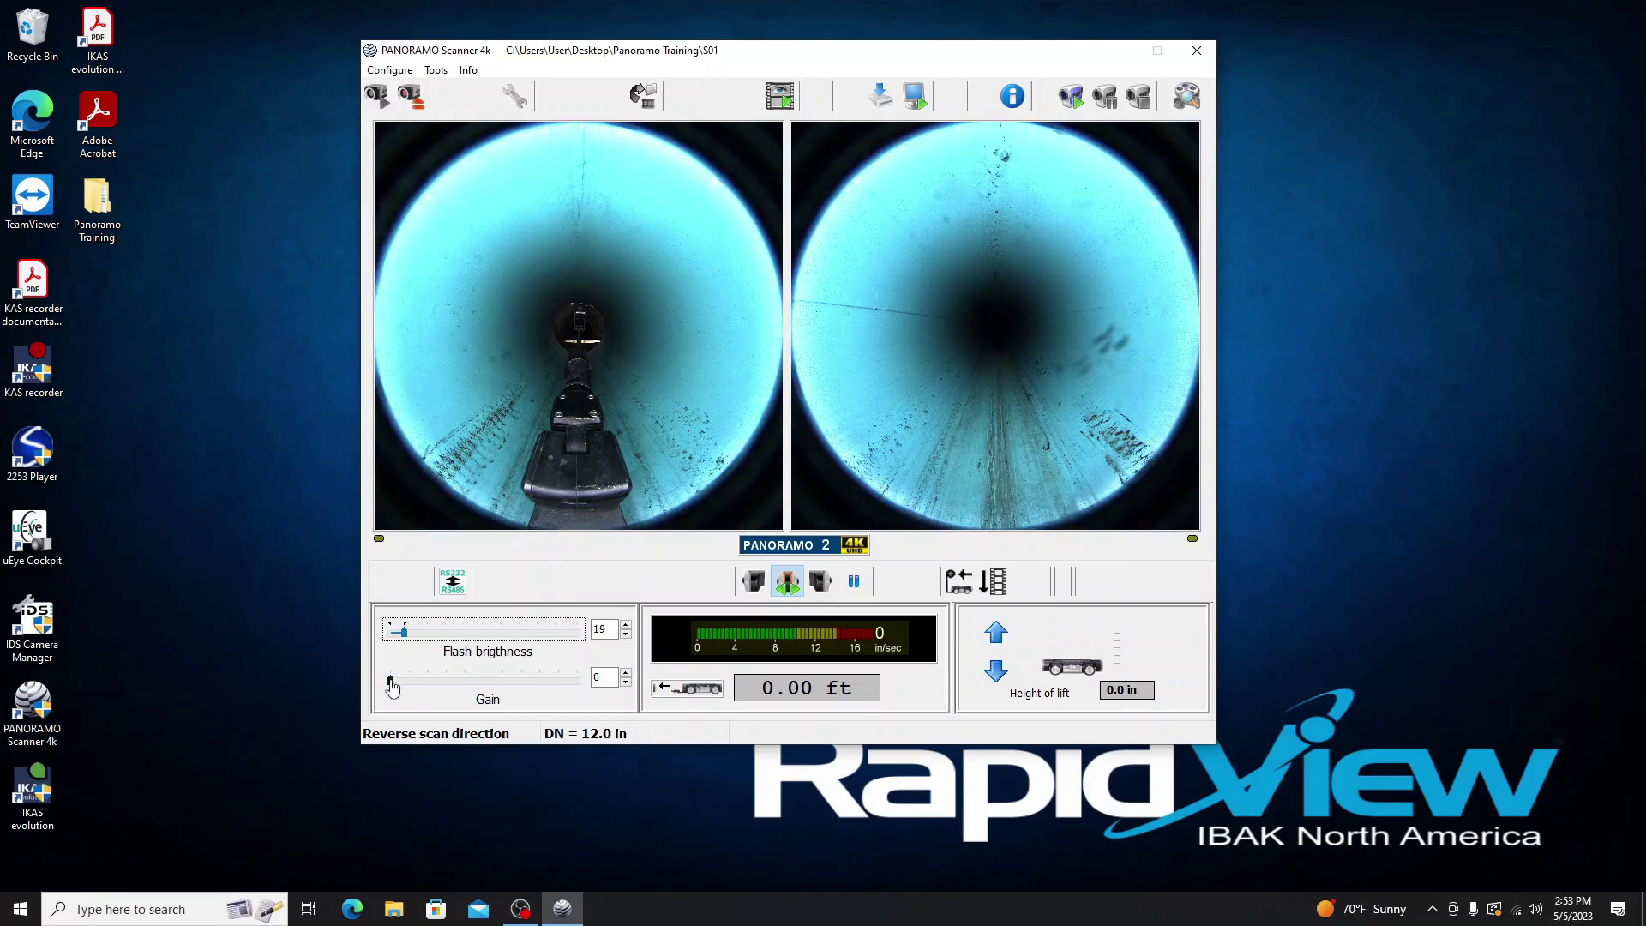
pyautogui.moveTo(392, 684)
pyautogui.mouseDown()
pyautogui.moveTo(417, 682)
pyautogui.moveTo(393, 693)
pyautogui.mouseUp()
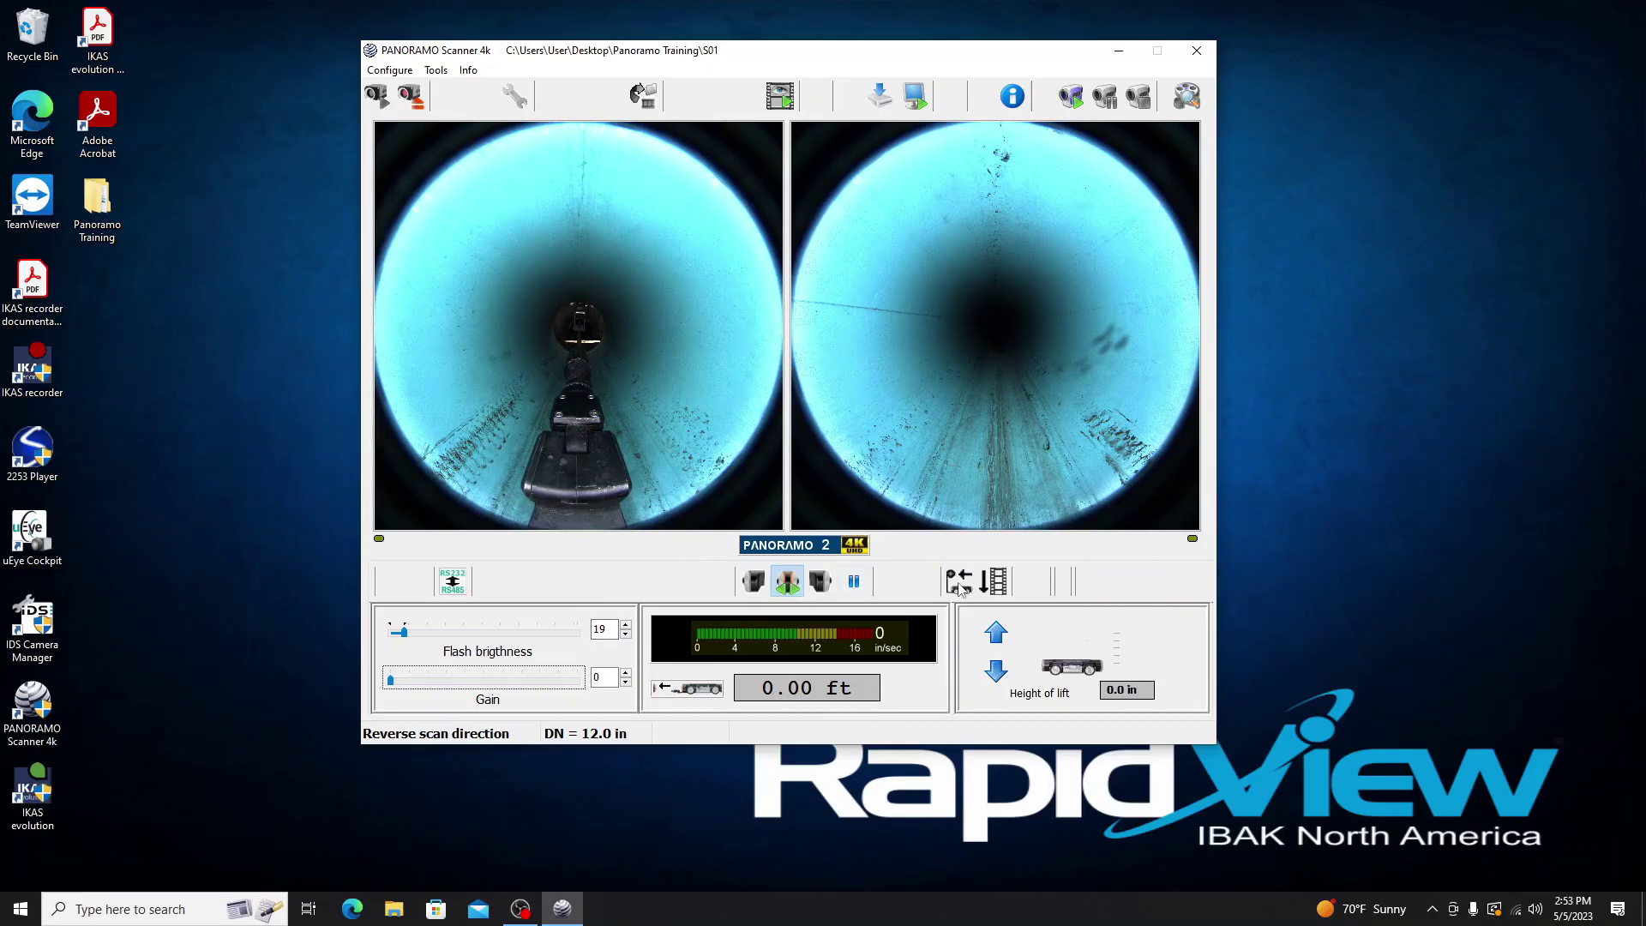
pyautogui.click(854, 583)
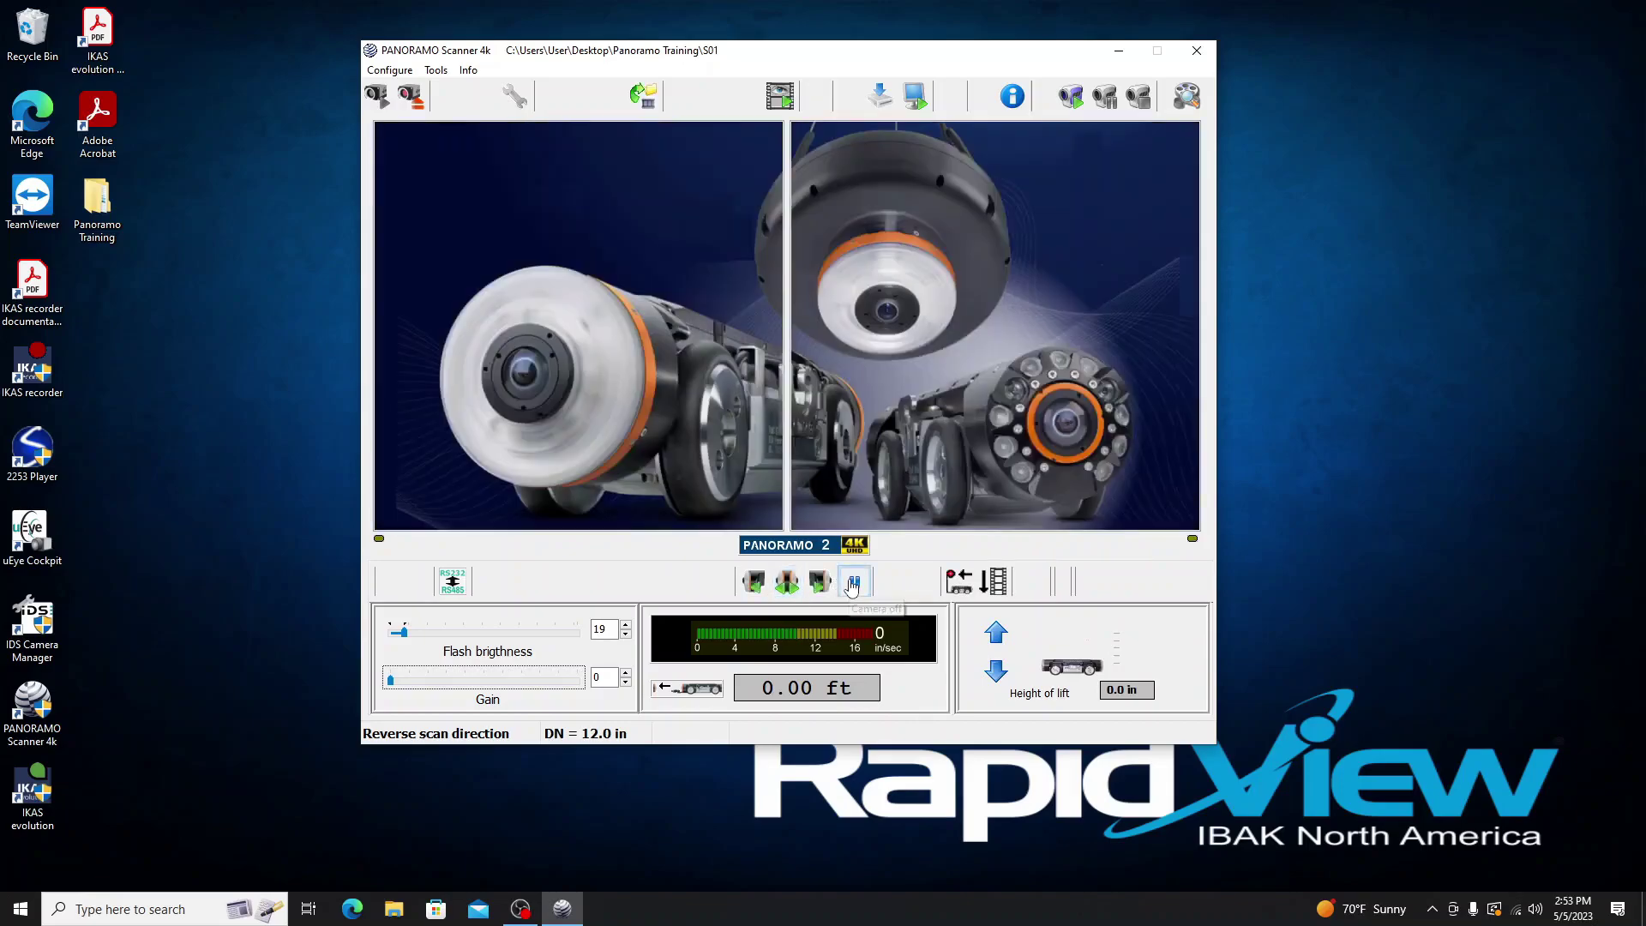
# - Set up a section scan with the scan direction Forwards and wheel 108
pyautogui.click(959, 586)
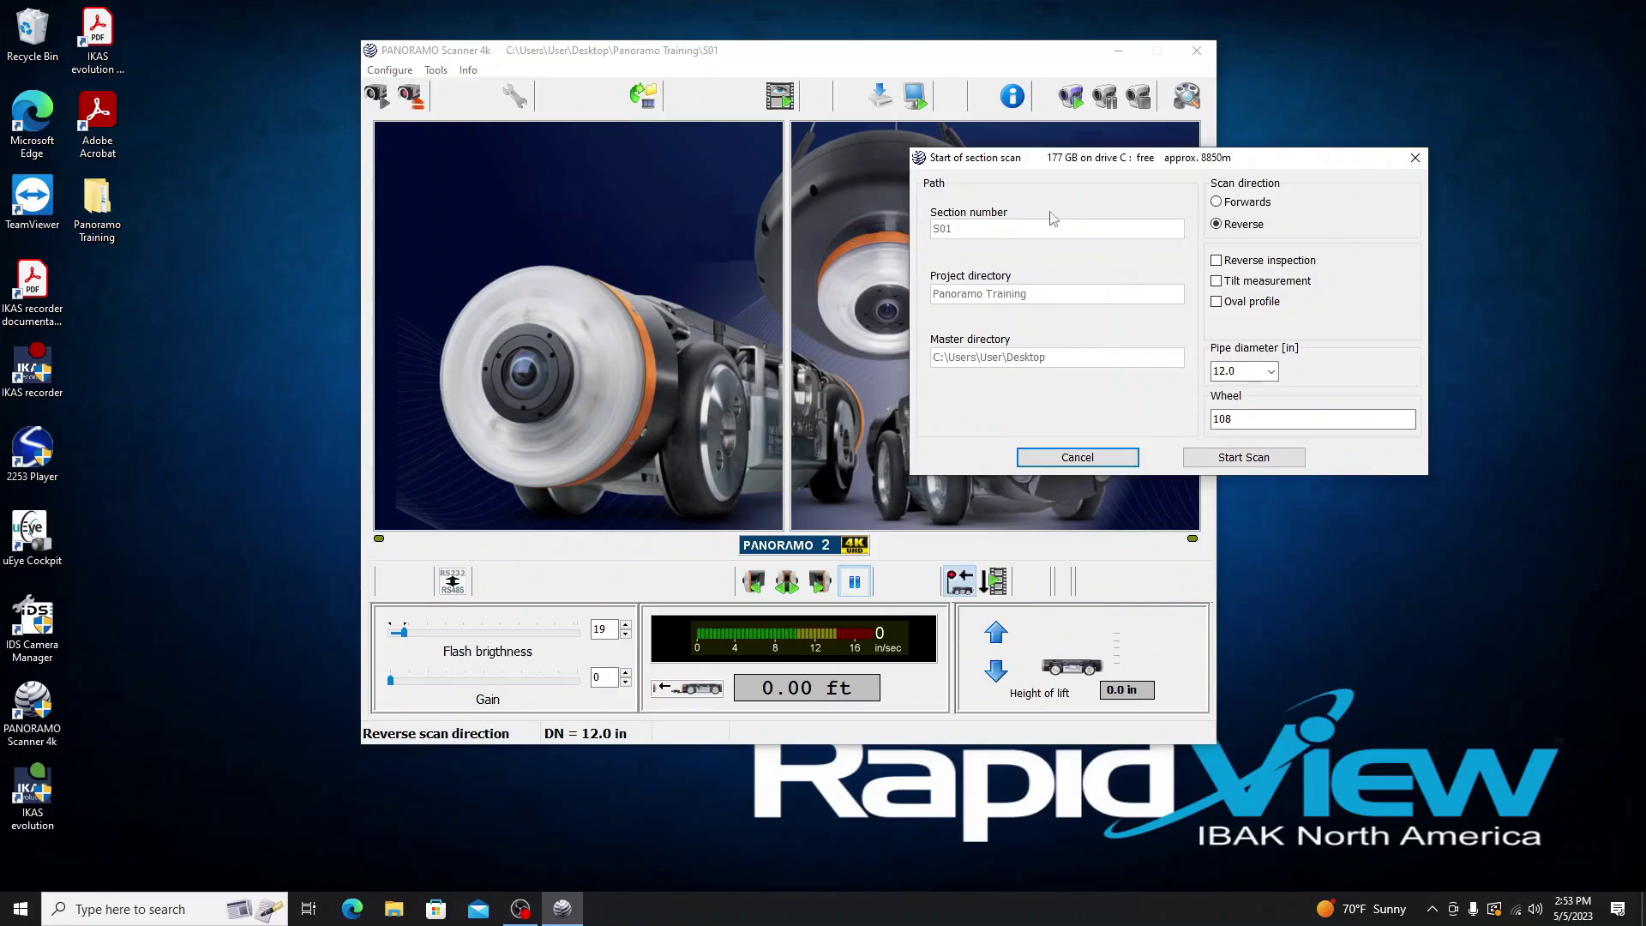
pyautogui.moveTo(1050, 169); pyautogui.dragTo(896, 195)
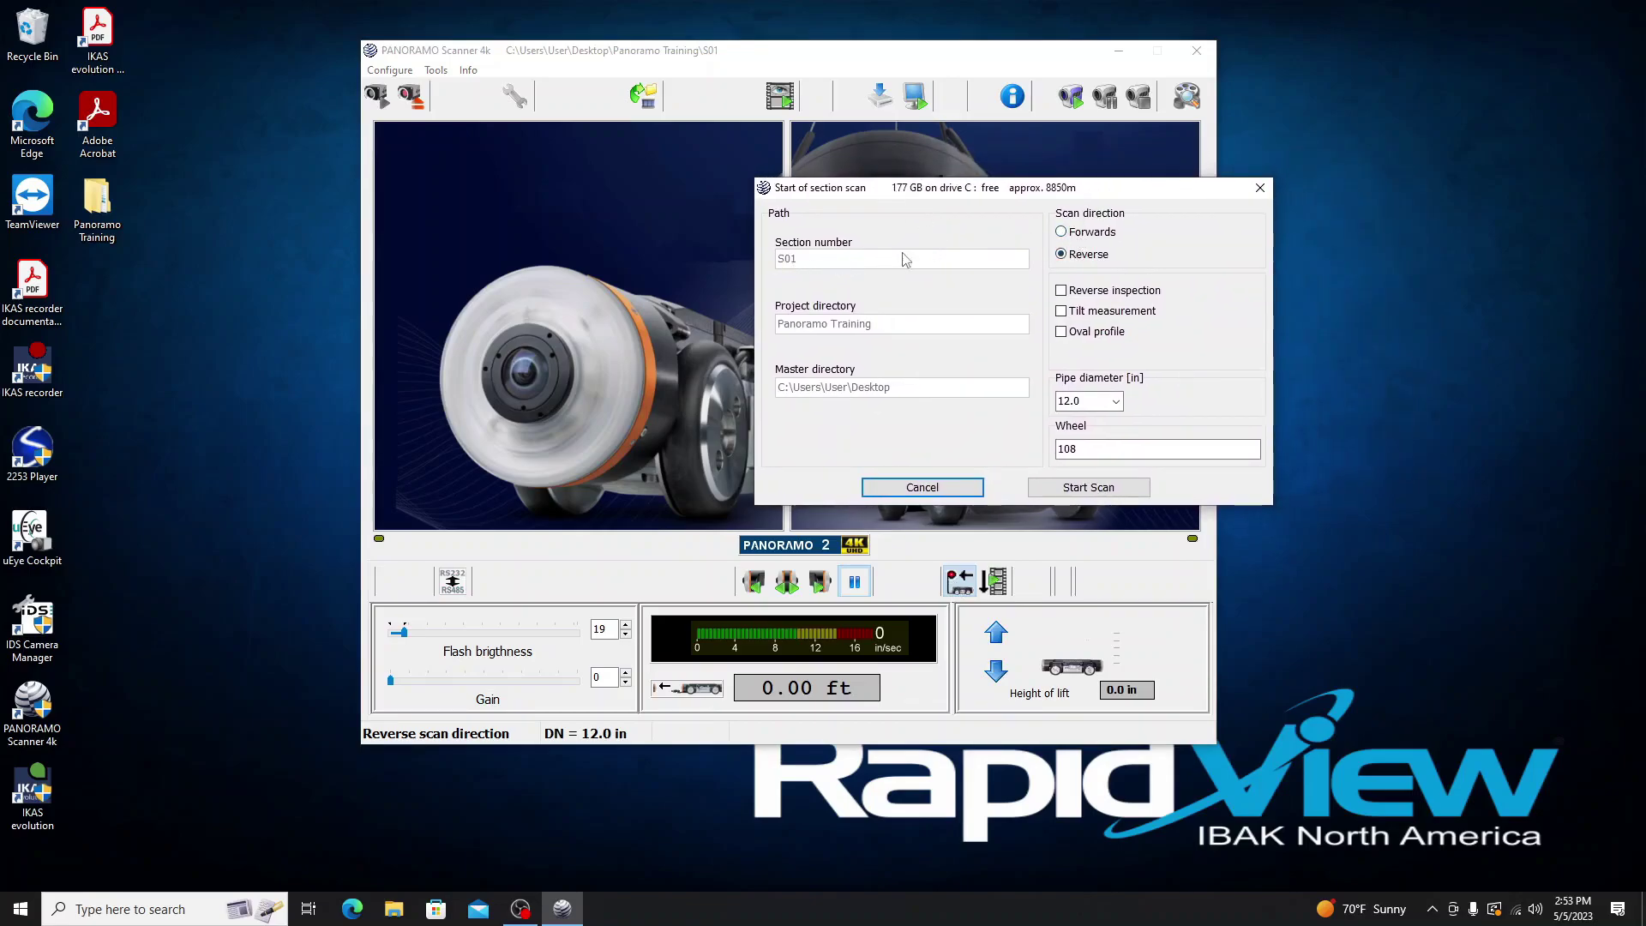
pyautogui.click(1062, 232)
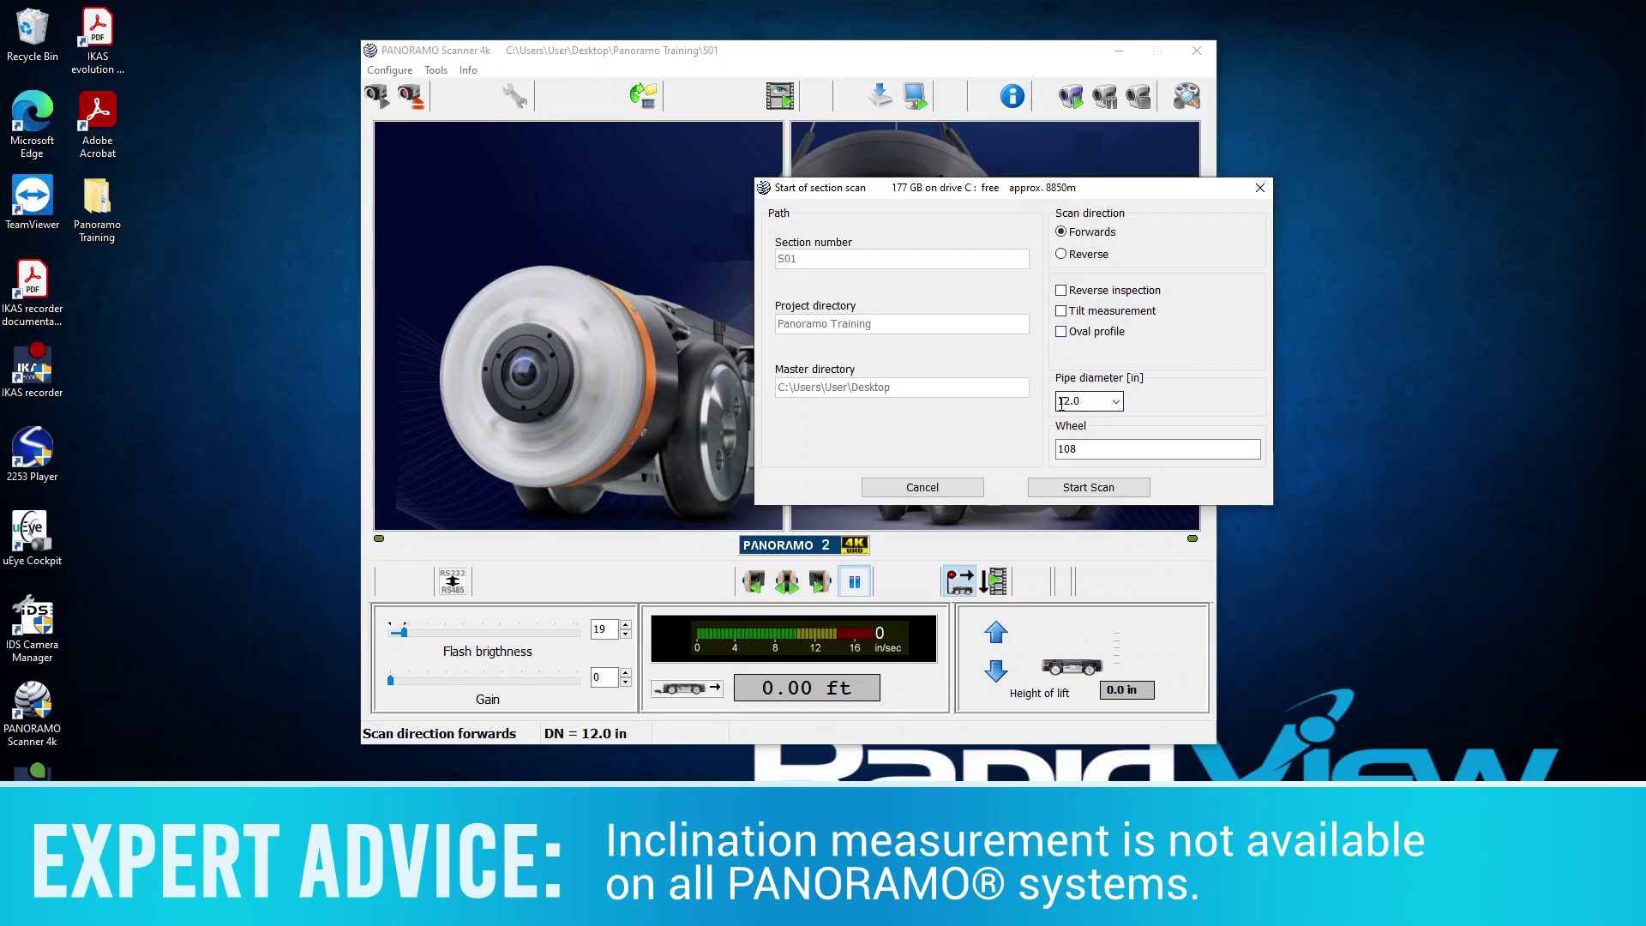
pyautogui.click(1098, 450)
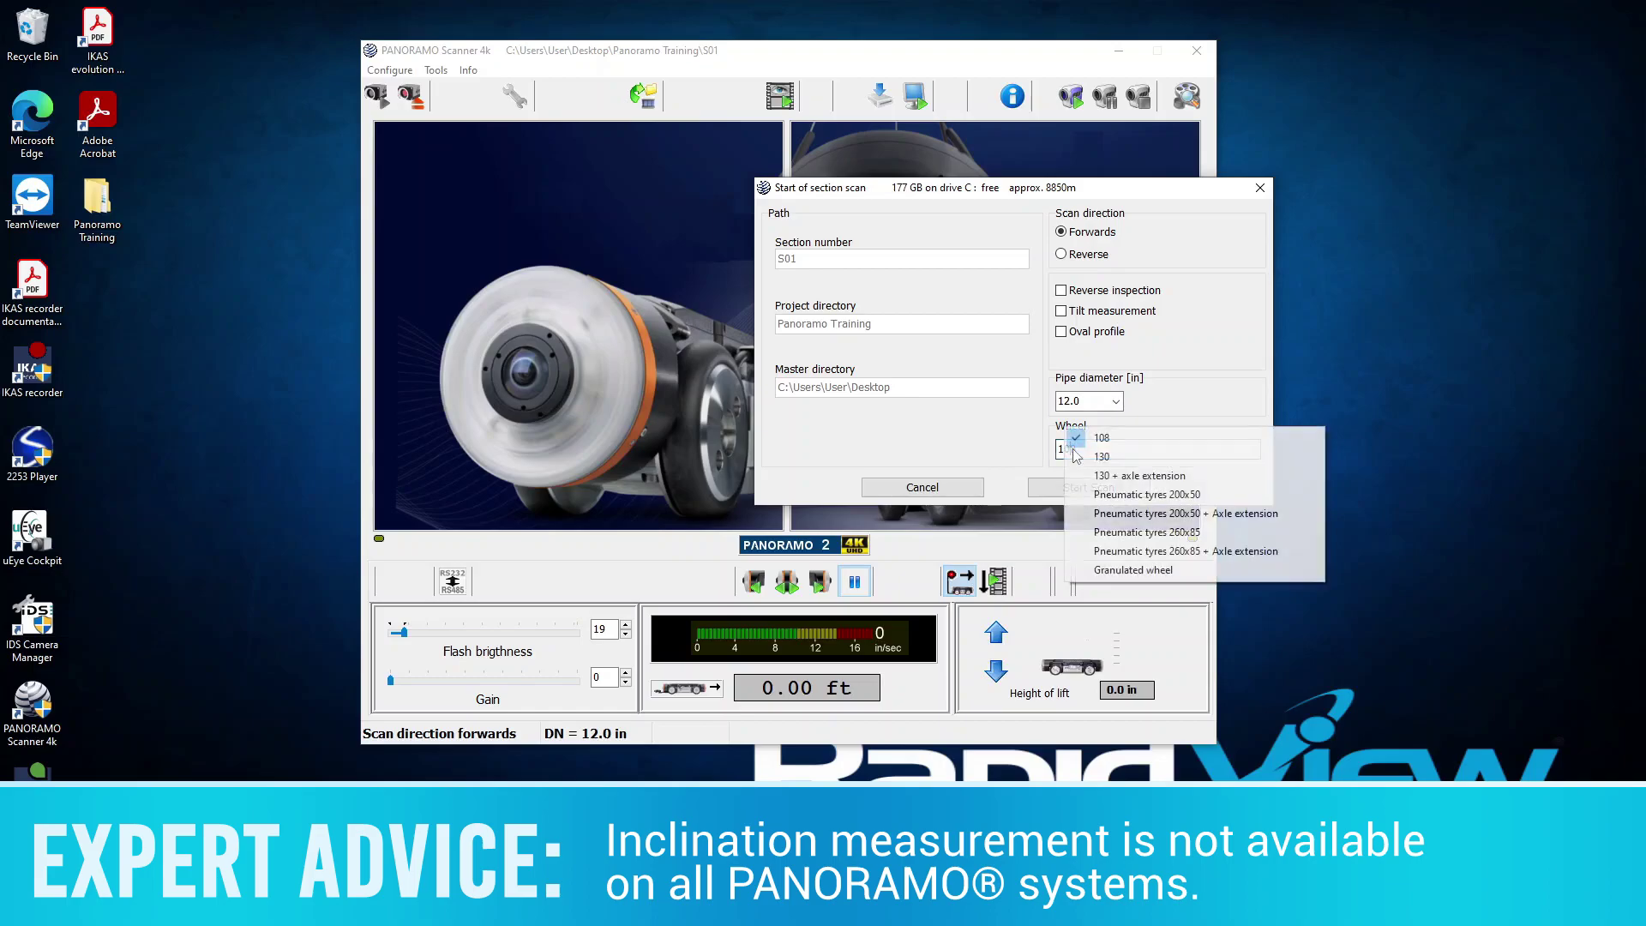
pyautogui.click(1101, 439)
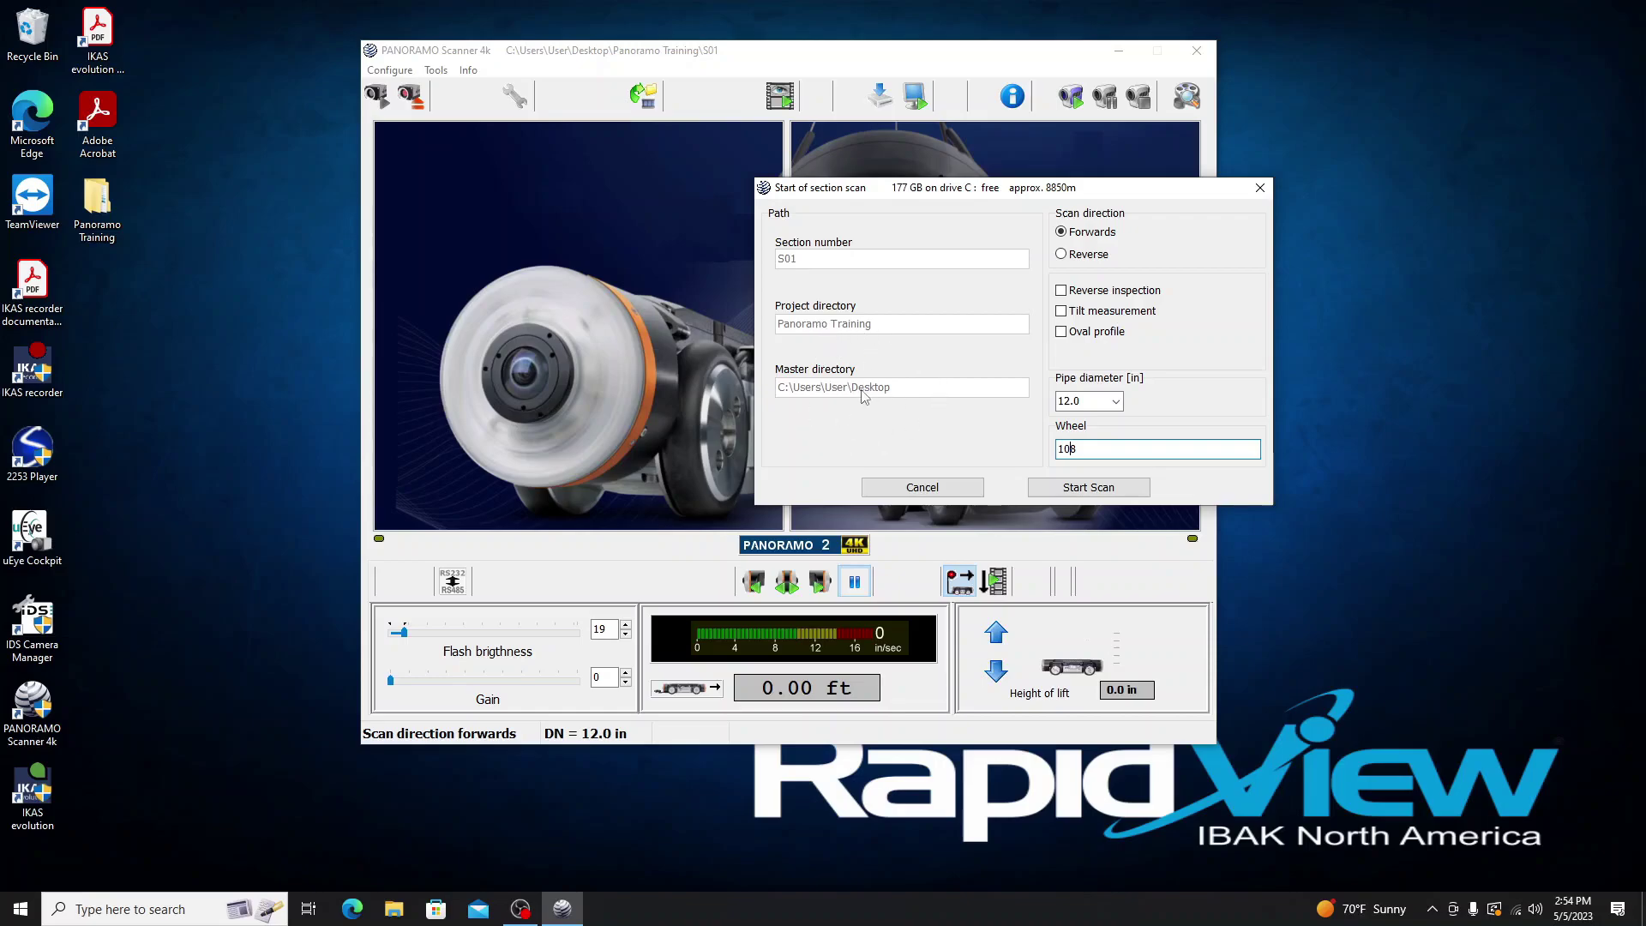
# - Start the section scan with the wheel sensor, confirming that wheel 108 is mounted
pyautogui.click(1053, 495)
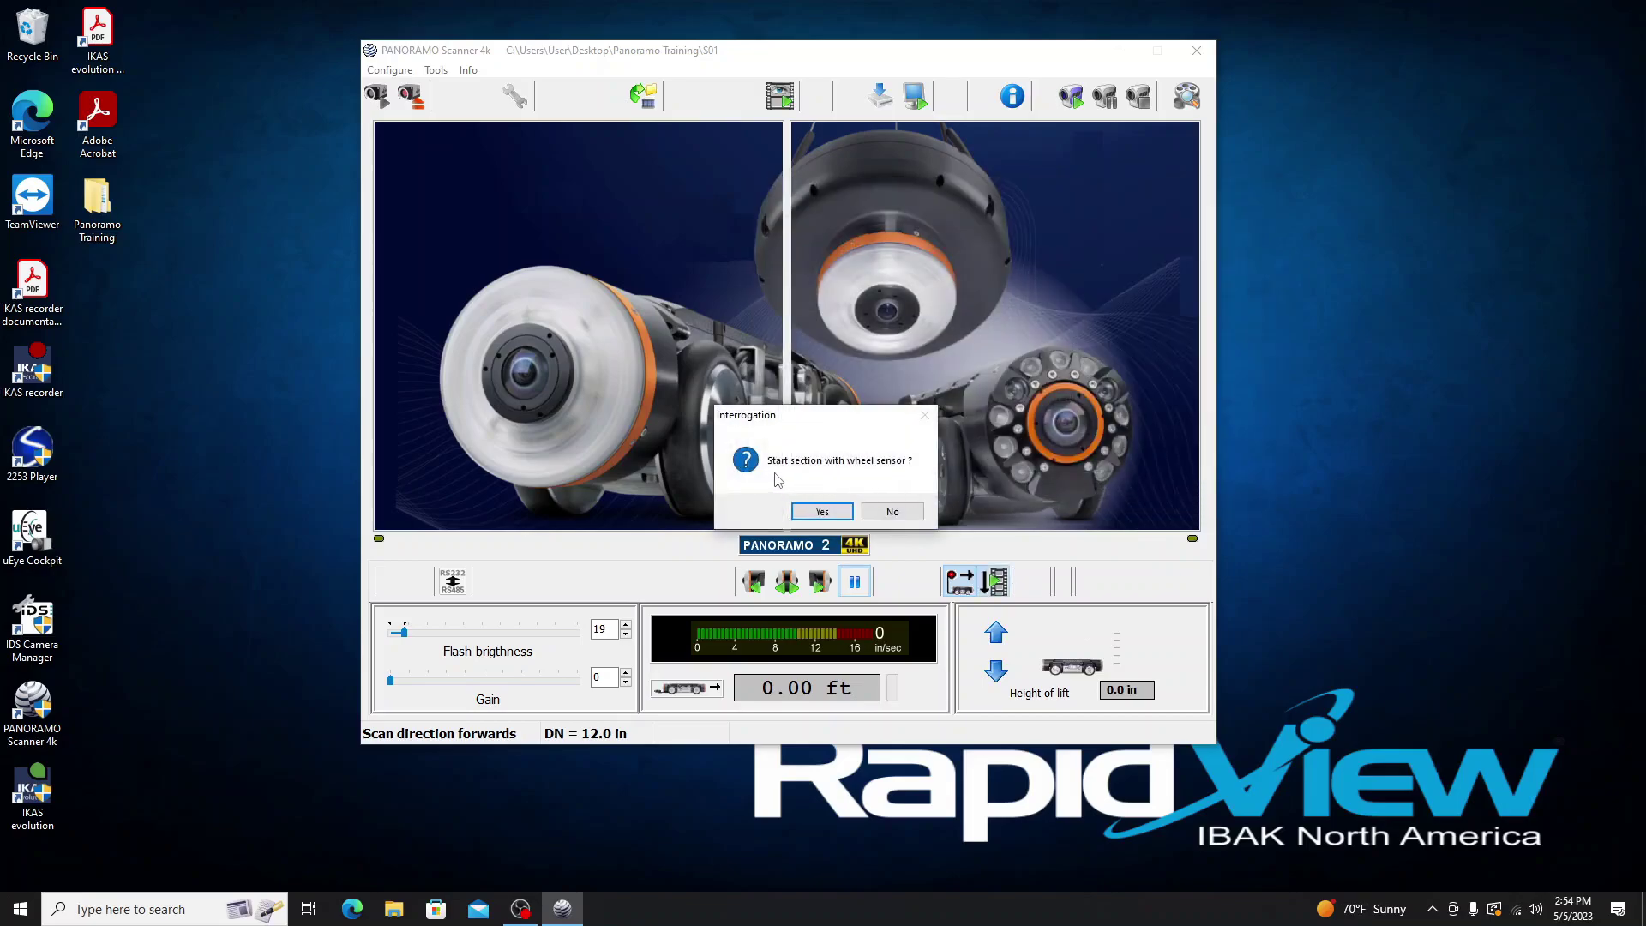
pyautogui.click(821, 512)
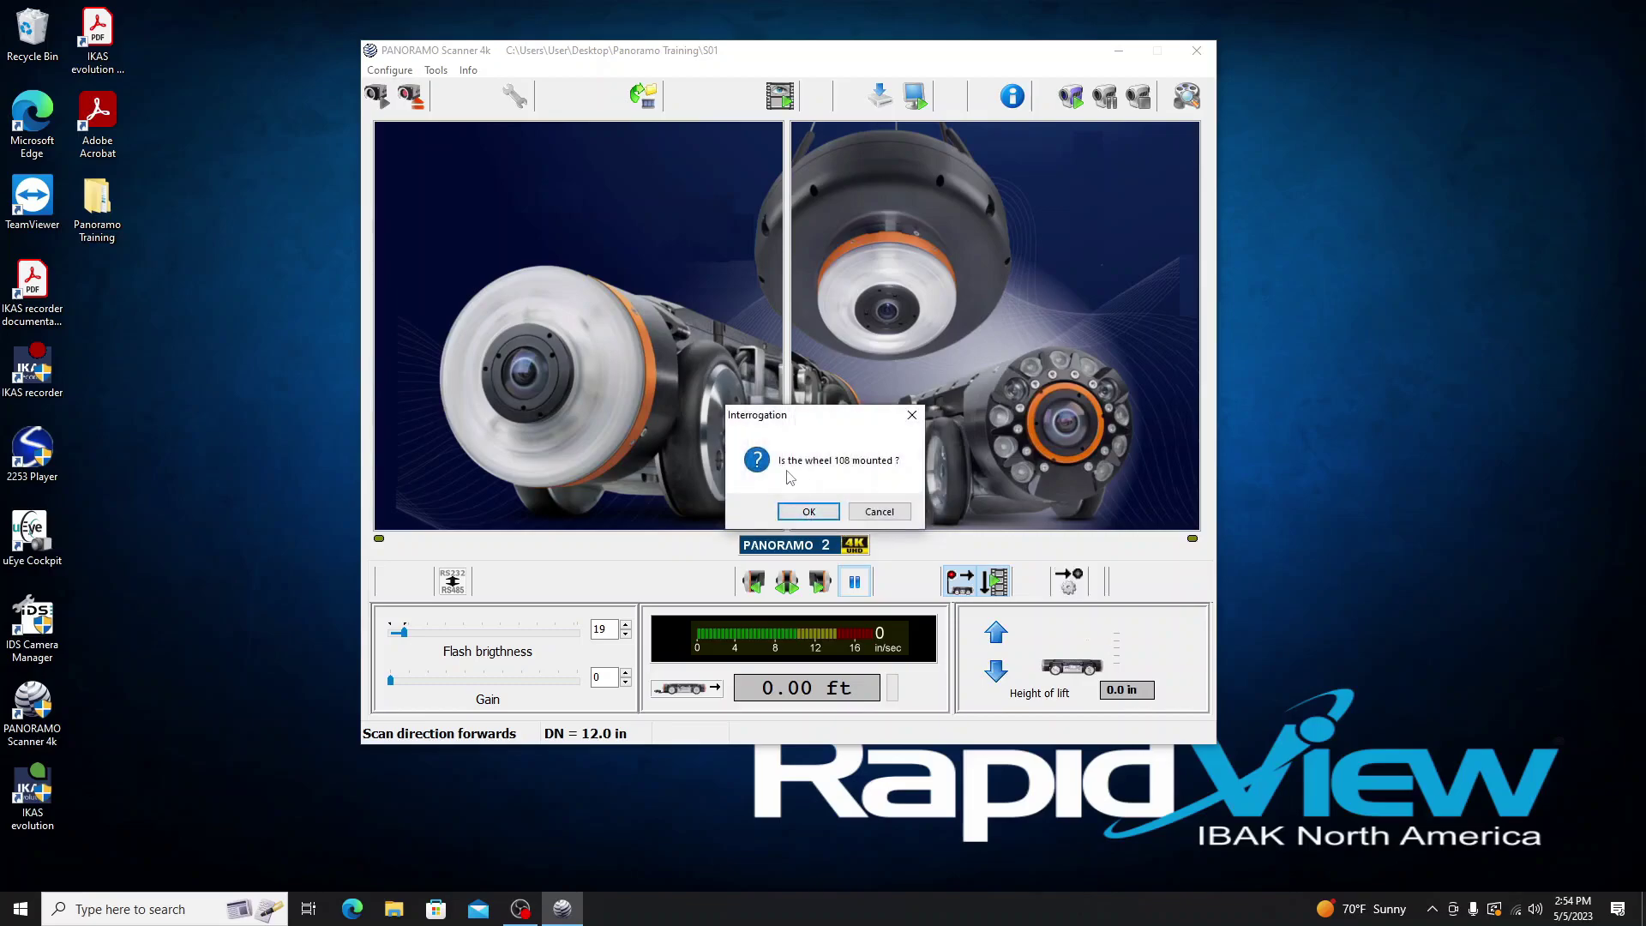
pyautogui.click(809, 512)
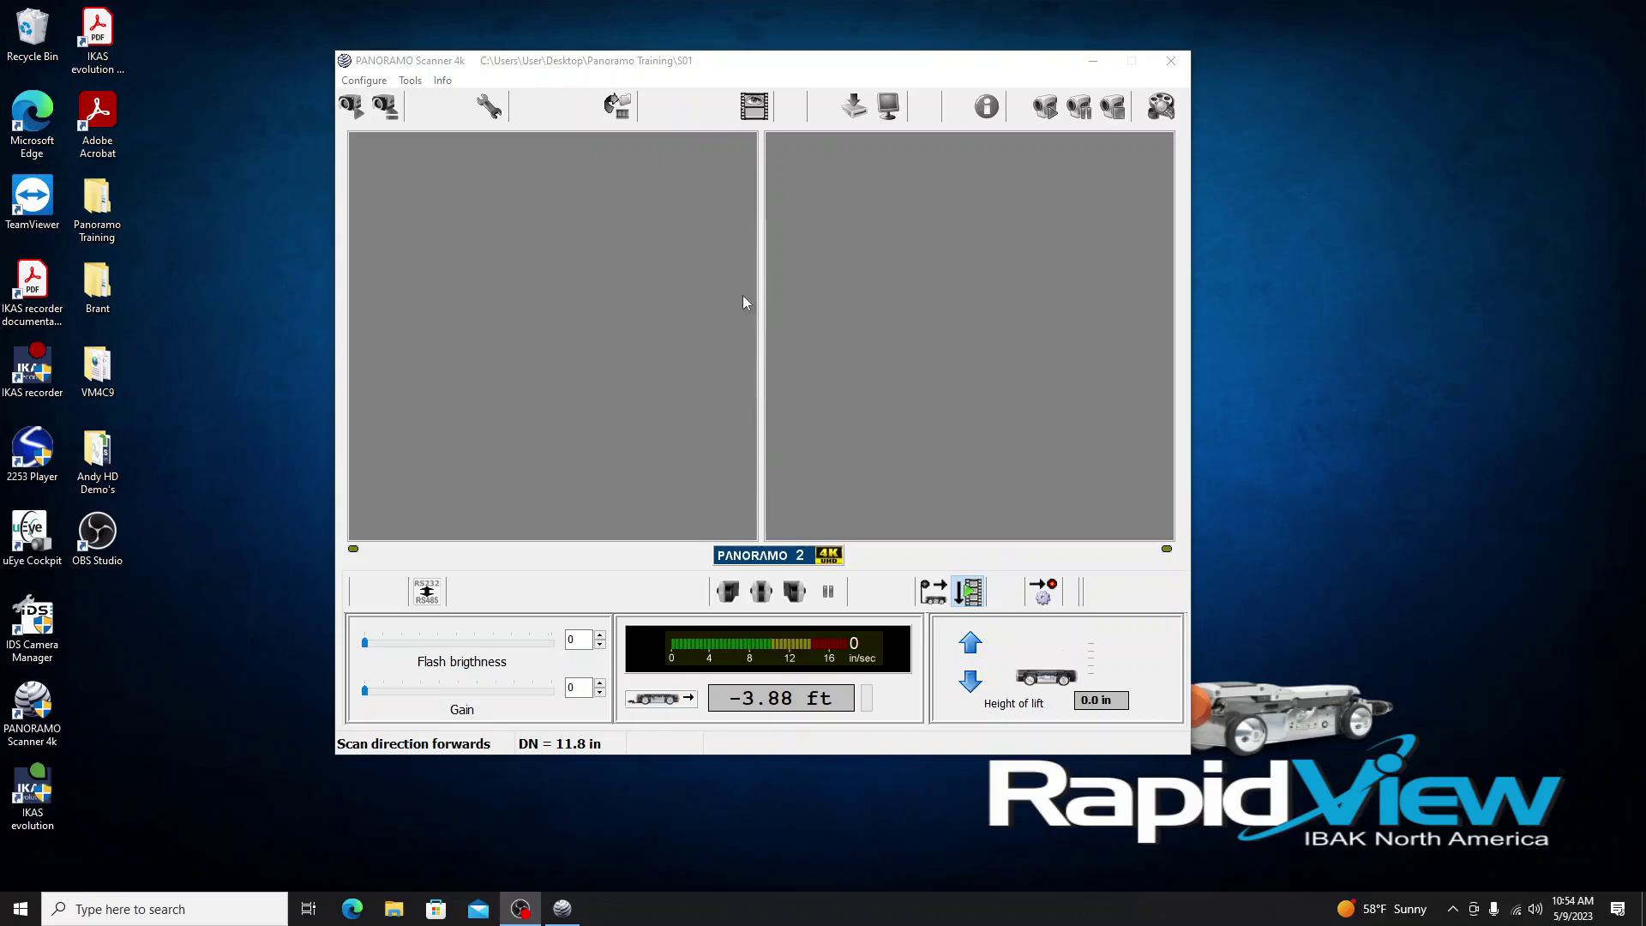
pyautogui.click(1041, 598)
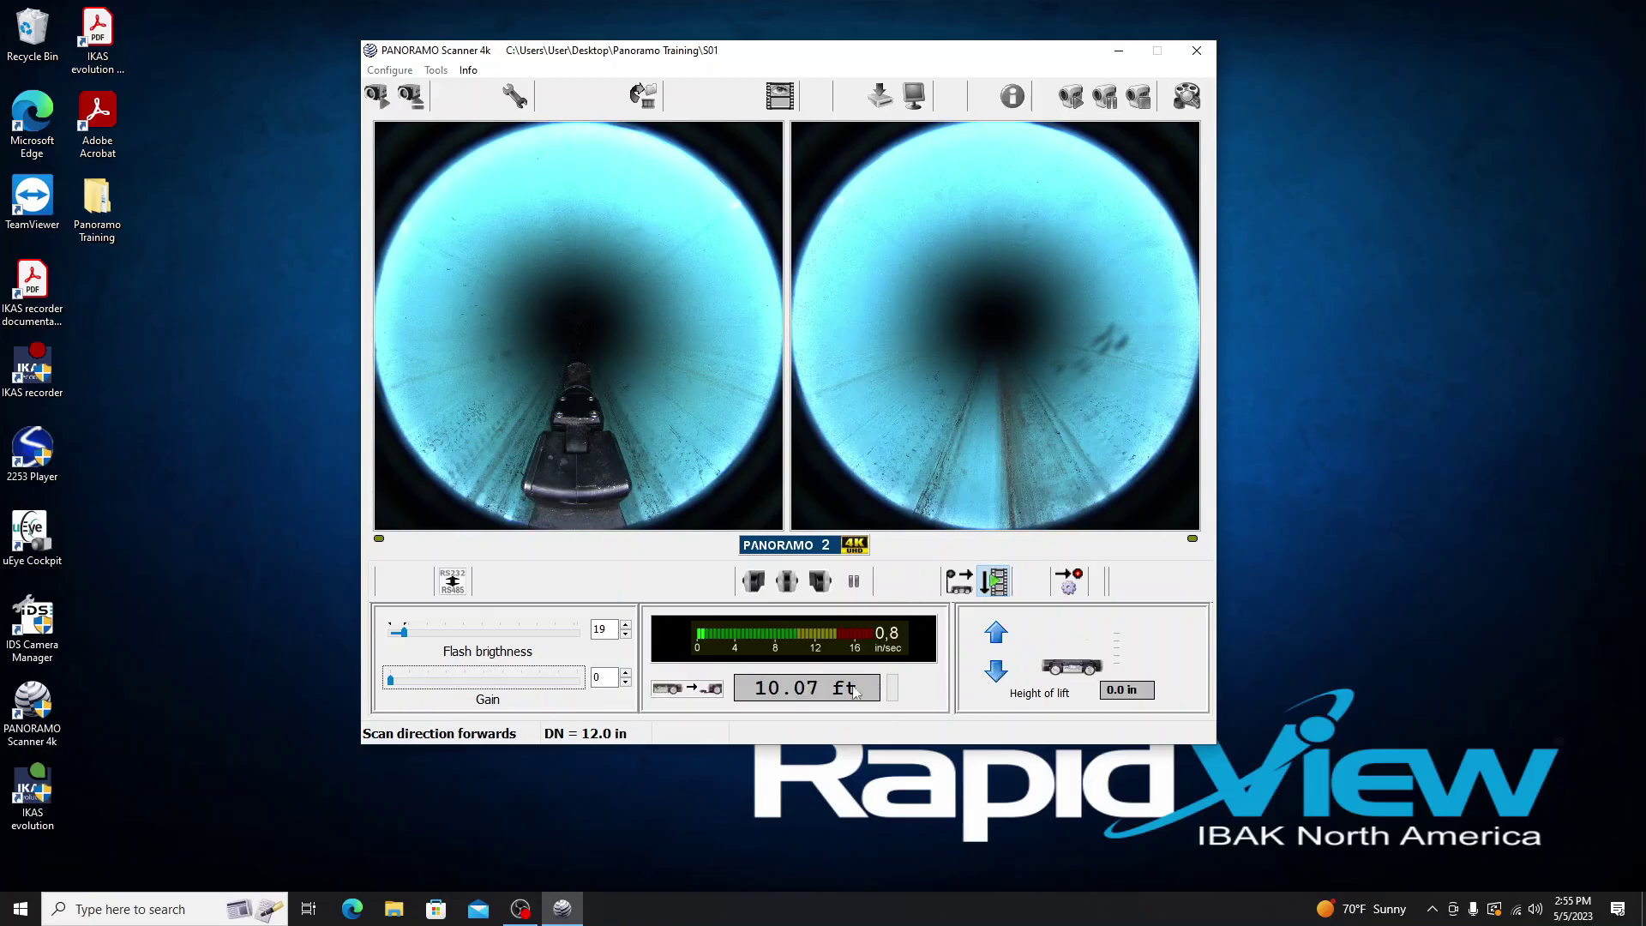
# - Stop the film recording and confirm the end of the section scan
pyautogui.click(998, 588)
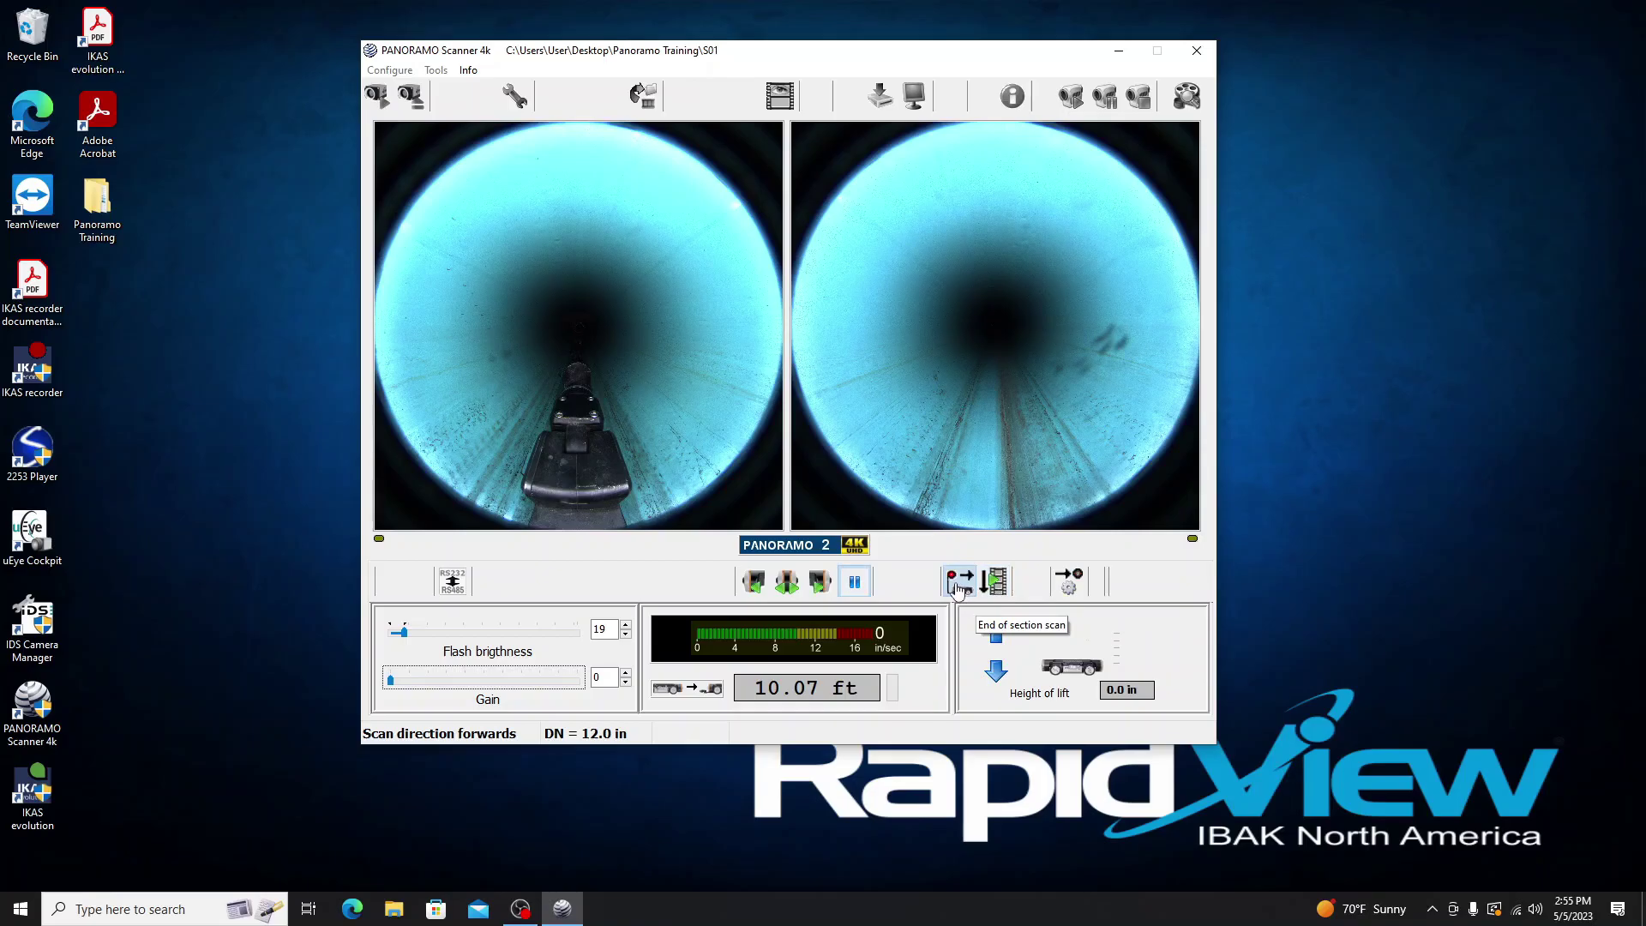
pyautogui.click(958, 587)
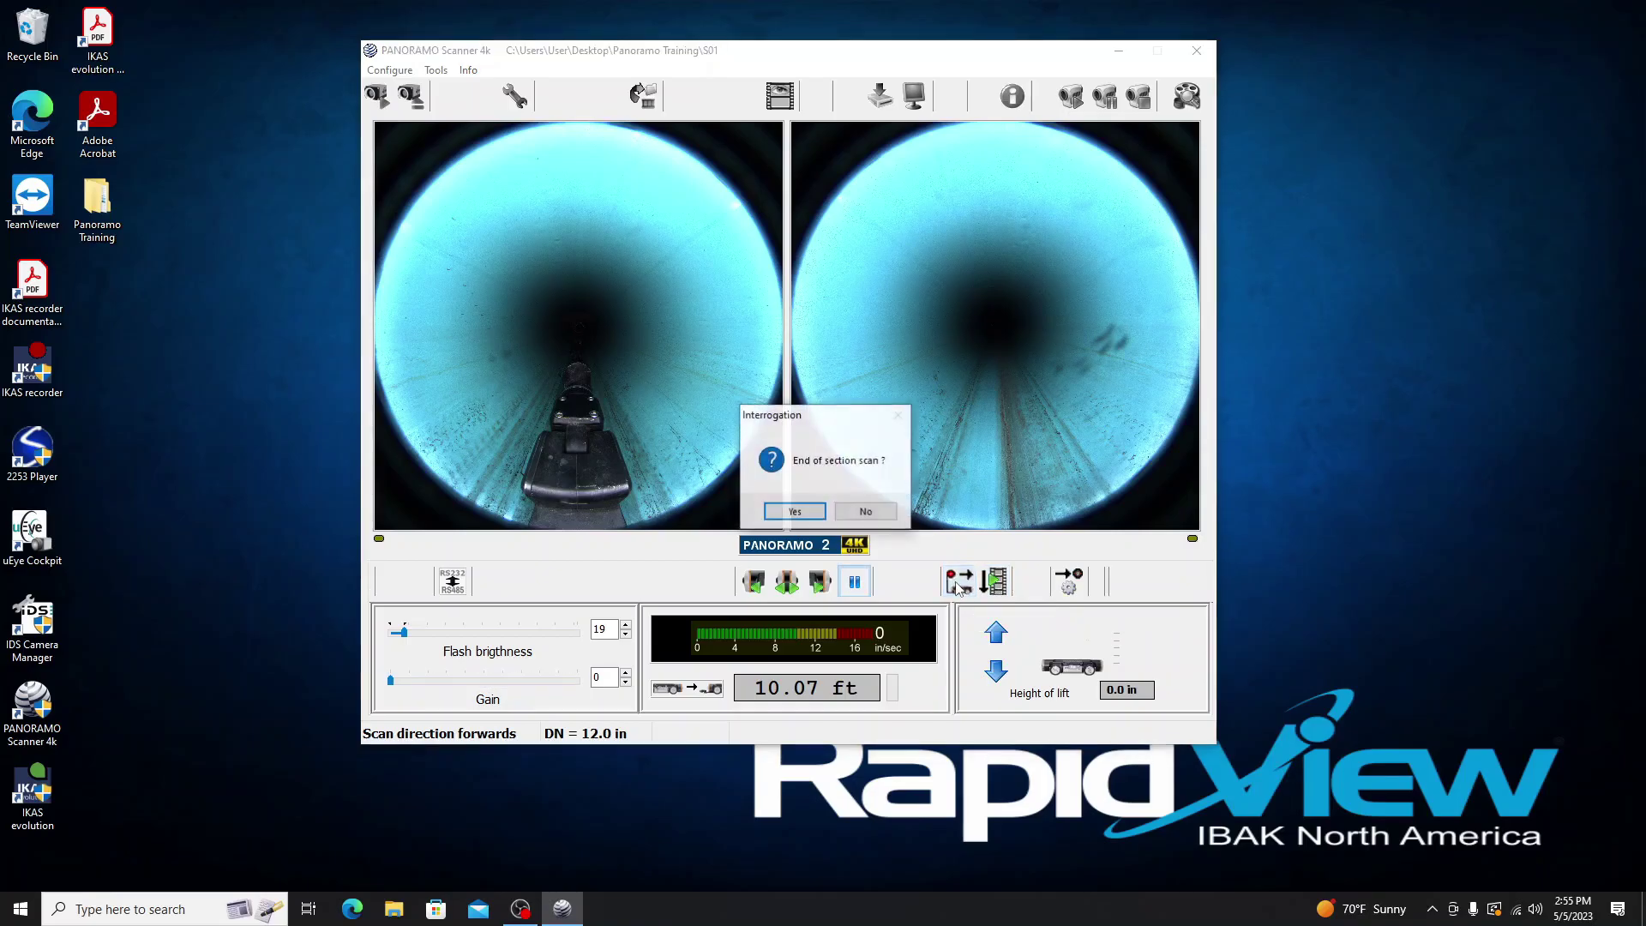
pyautogui.click(795, 512)
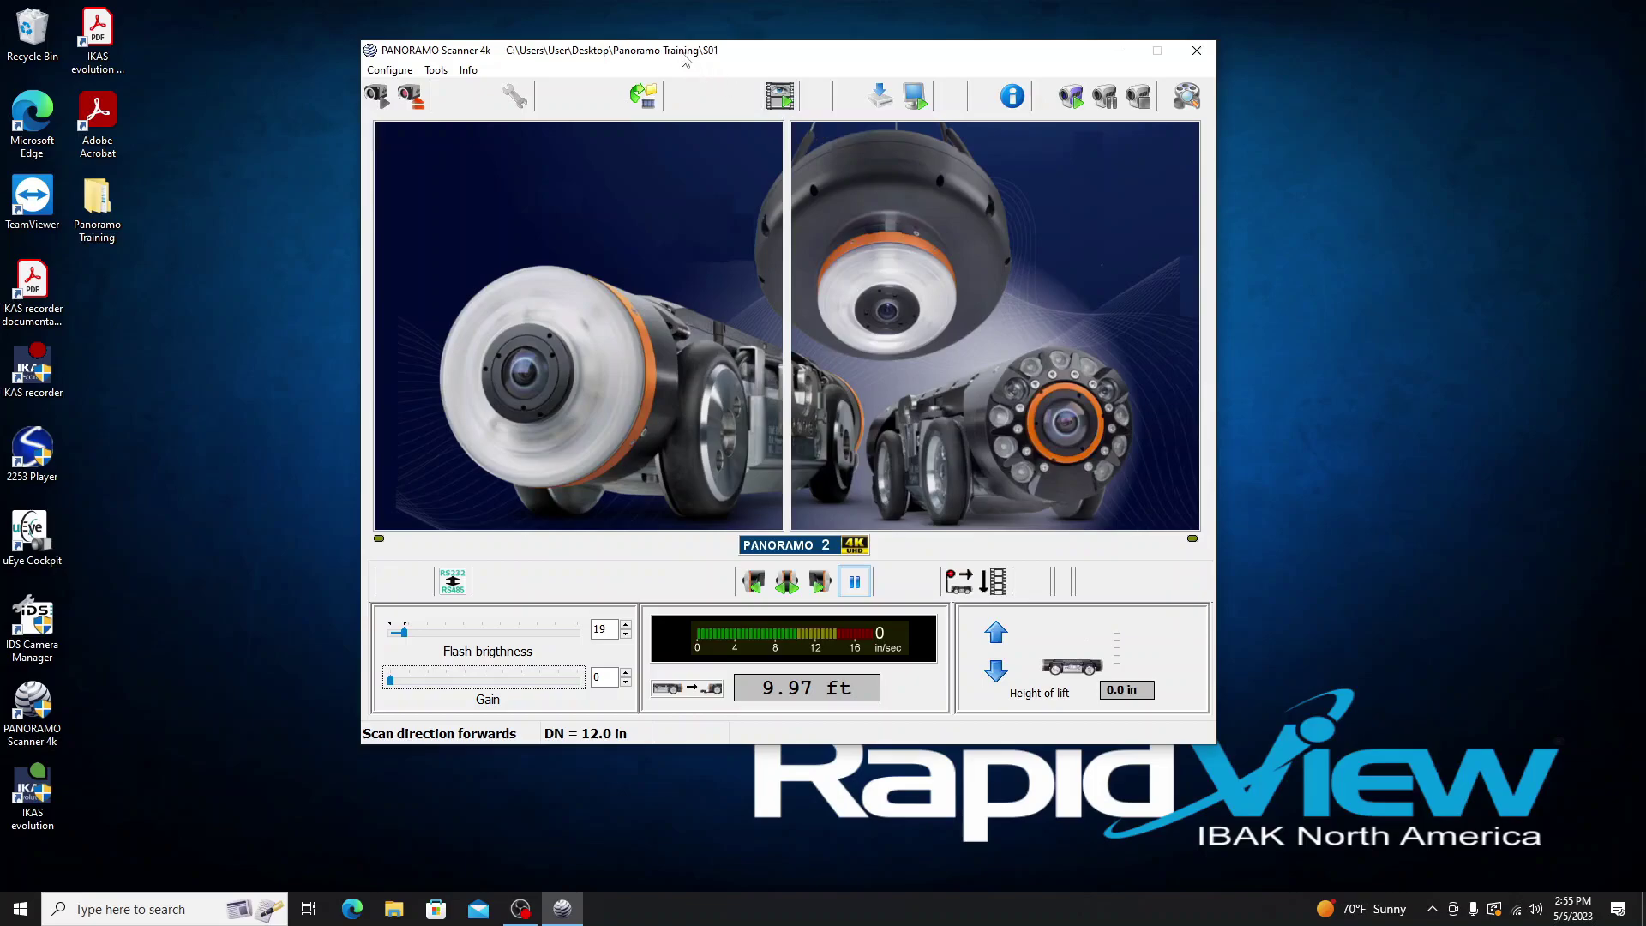
# - Open the recorded S01 scan in the PANORAMO Viewer, move back and forth through the pipe, and close the help window
pyautogui.click(781, 97)
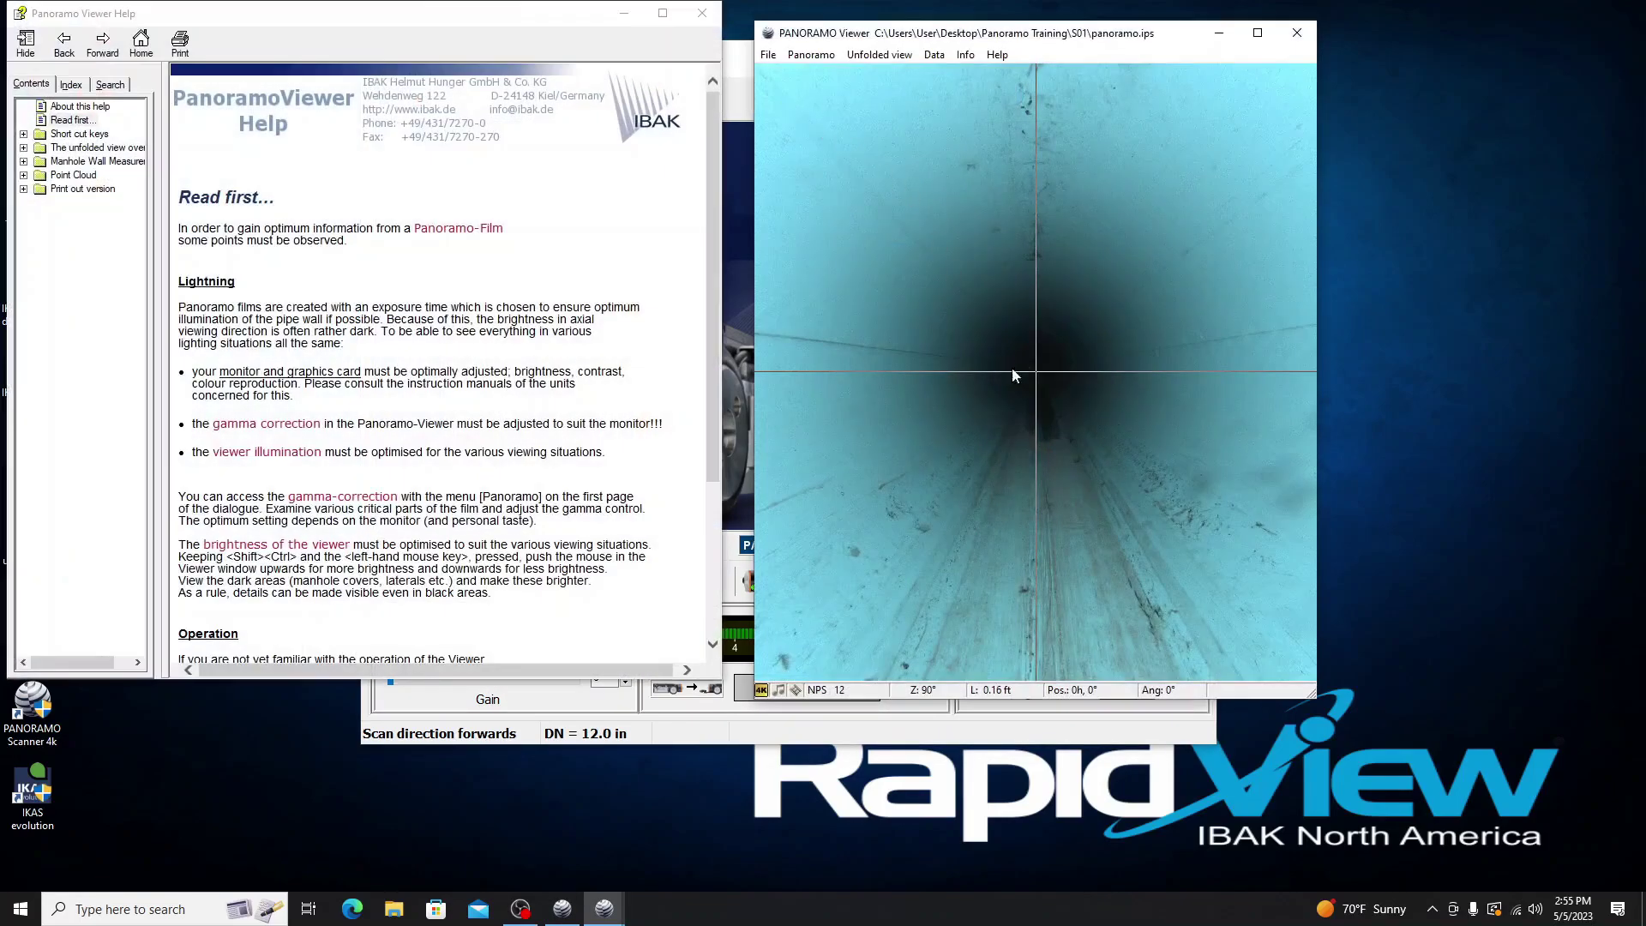
pyautogui.moveTo(1012, 407); pyautogui.dragTo(1012, 317)
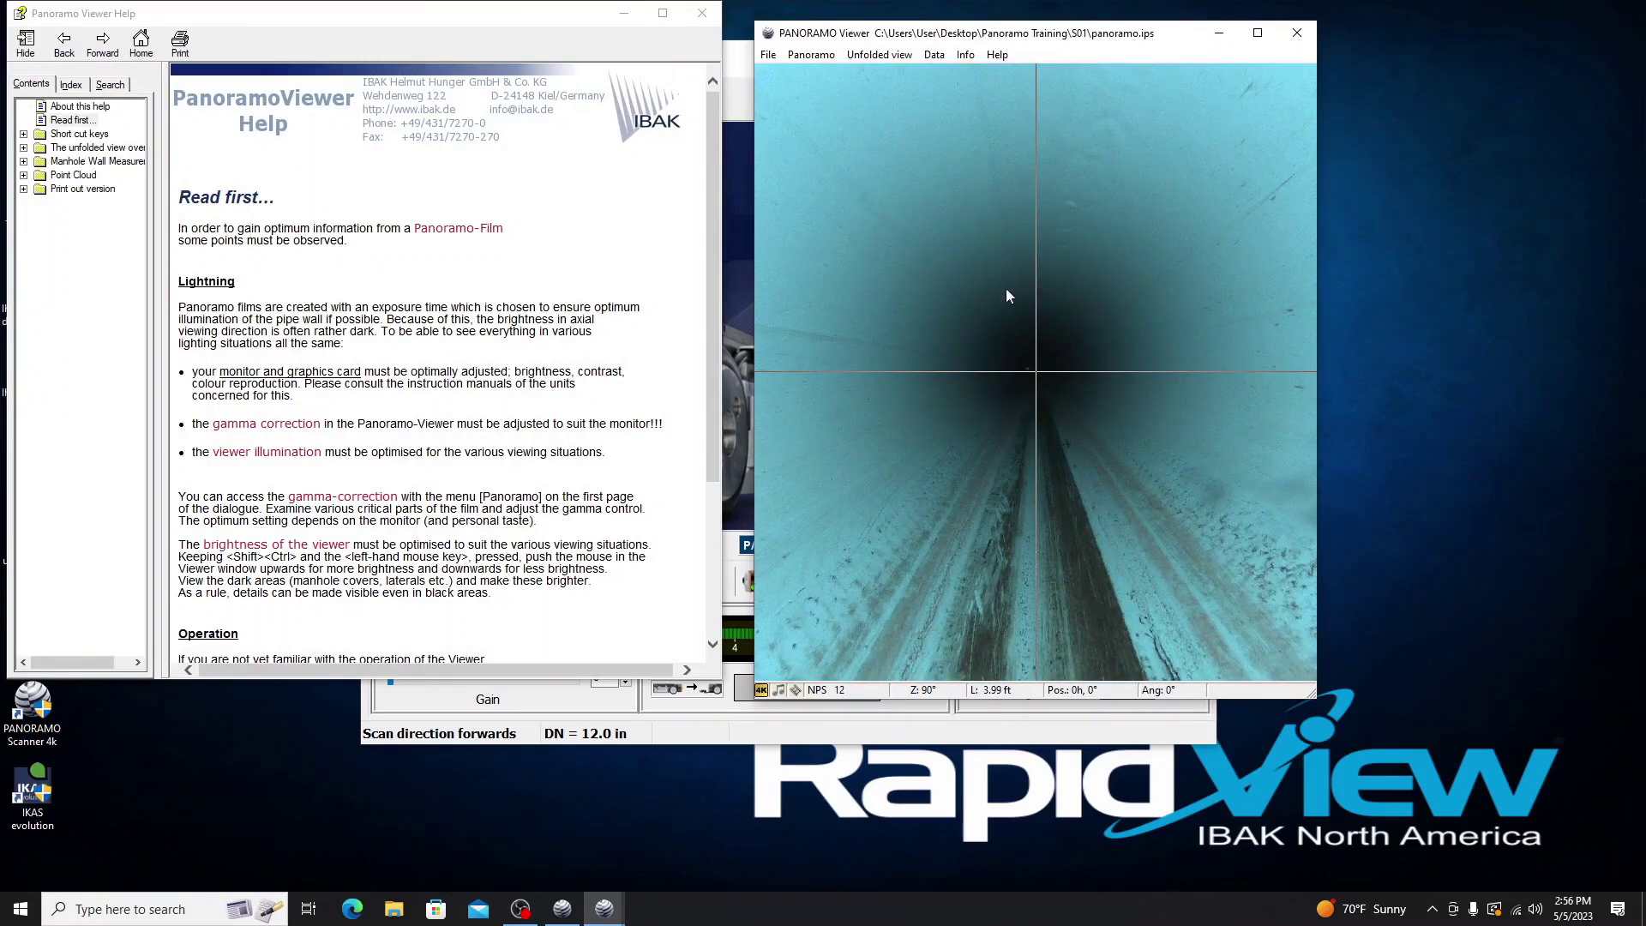
pyautogui.moveTo(983, 259); pyautogui.dragTo(980, 396)
pyautogui.moveTo(997, 512); pyautogui.dragTo(993, 475)
pyautogui.moveTo(1000, 279); pyautogui.dragTo(1033, 373)
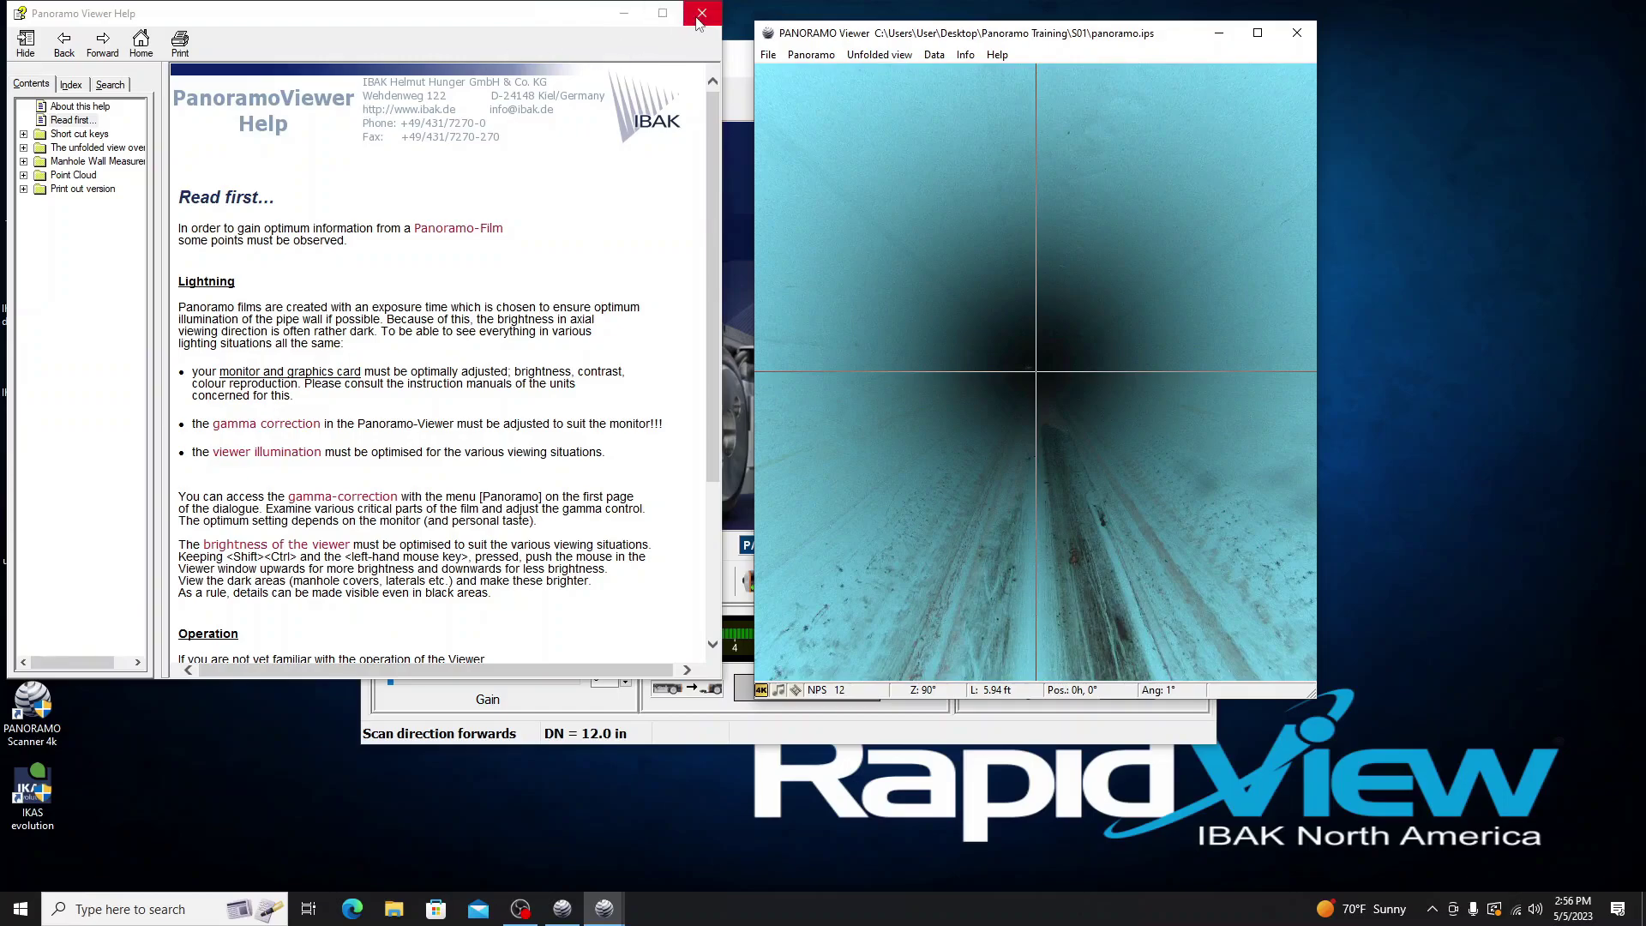
pyautogui.click(701, 13)
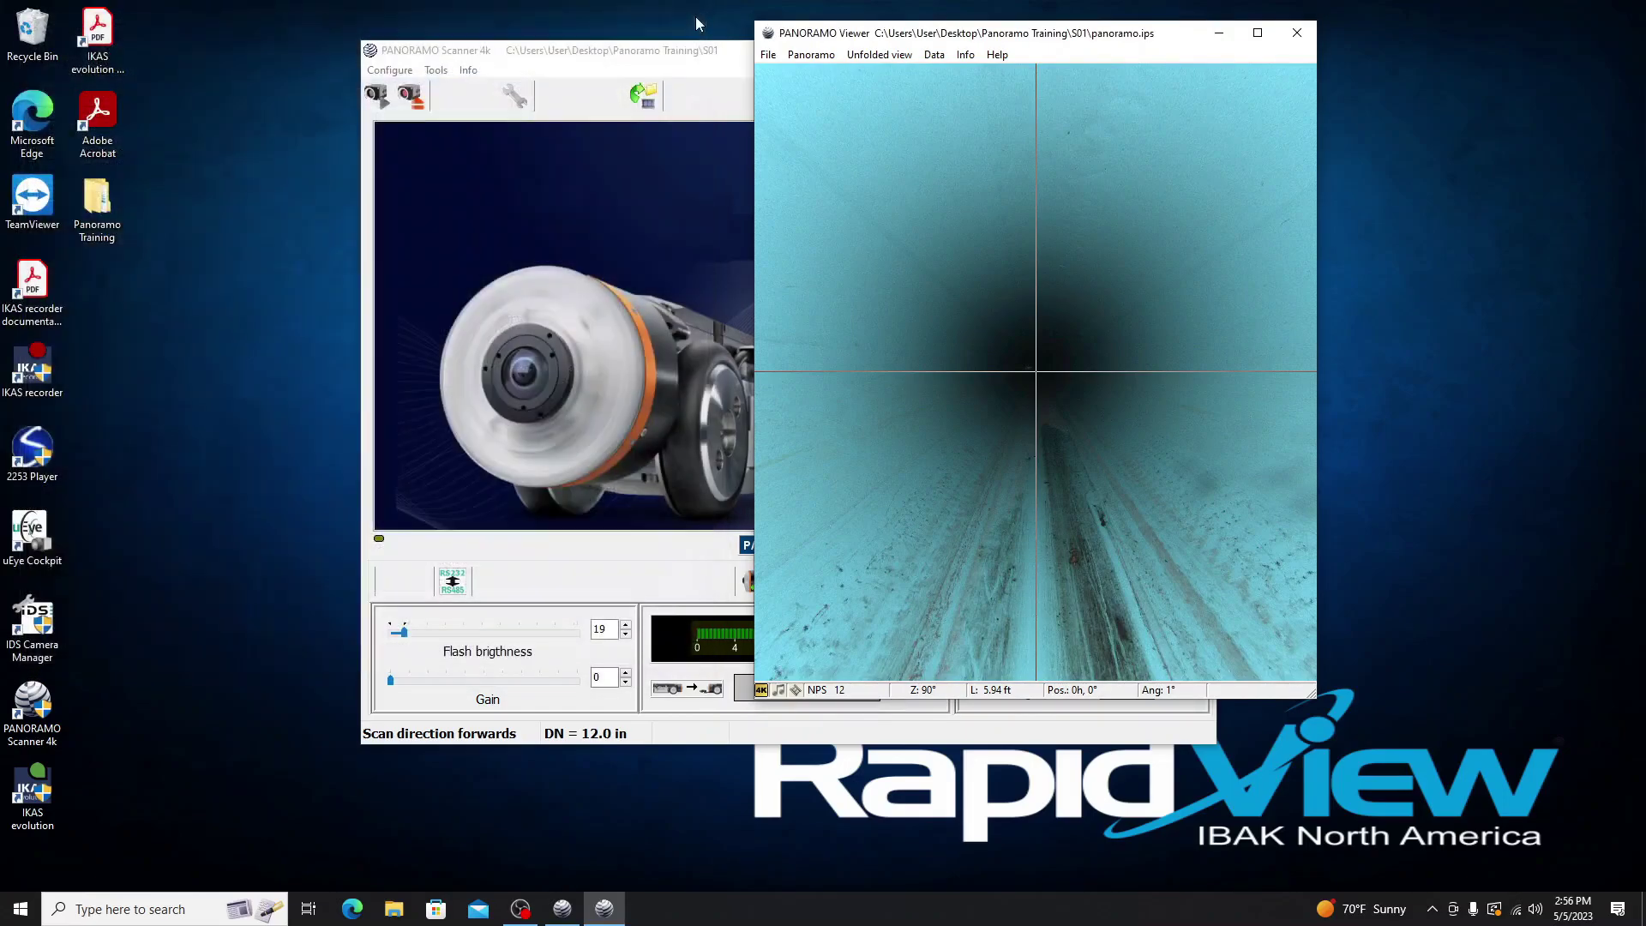
# - Close the PANORAMO Viewer and open the assistant for creation of IPF files
pyautogui.click(1297, 33)
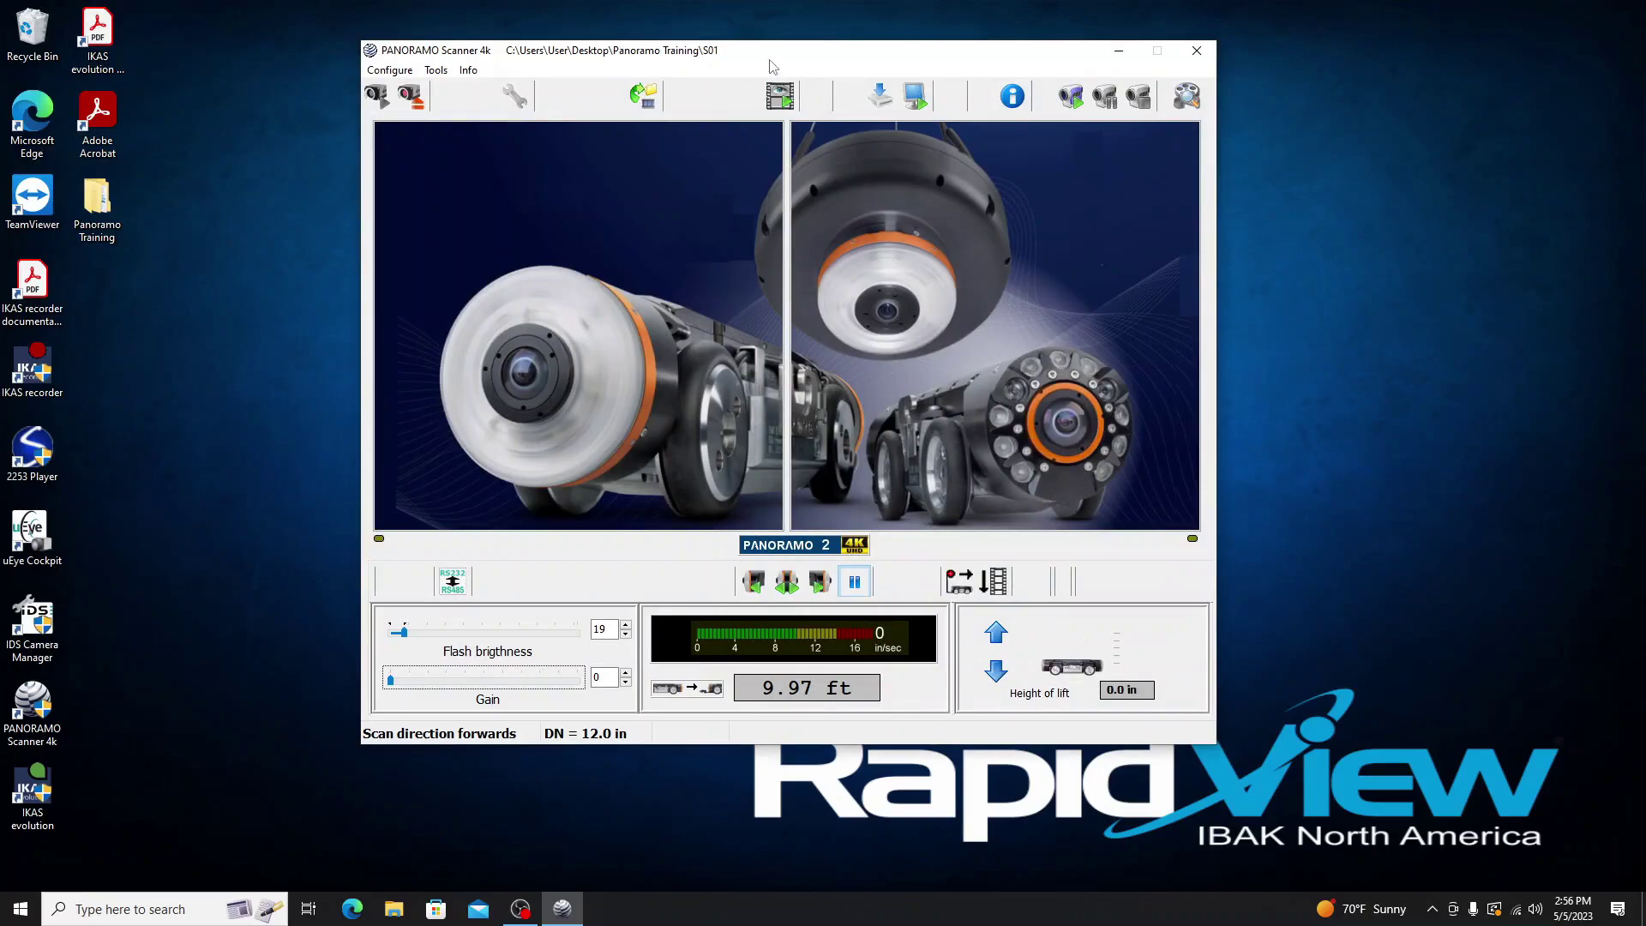
pyautogui.moveTo(769, 60); pyautogui.dragTo(758, 58)
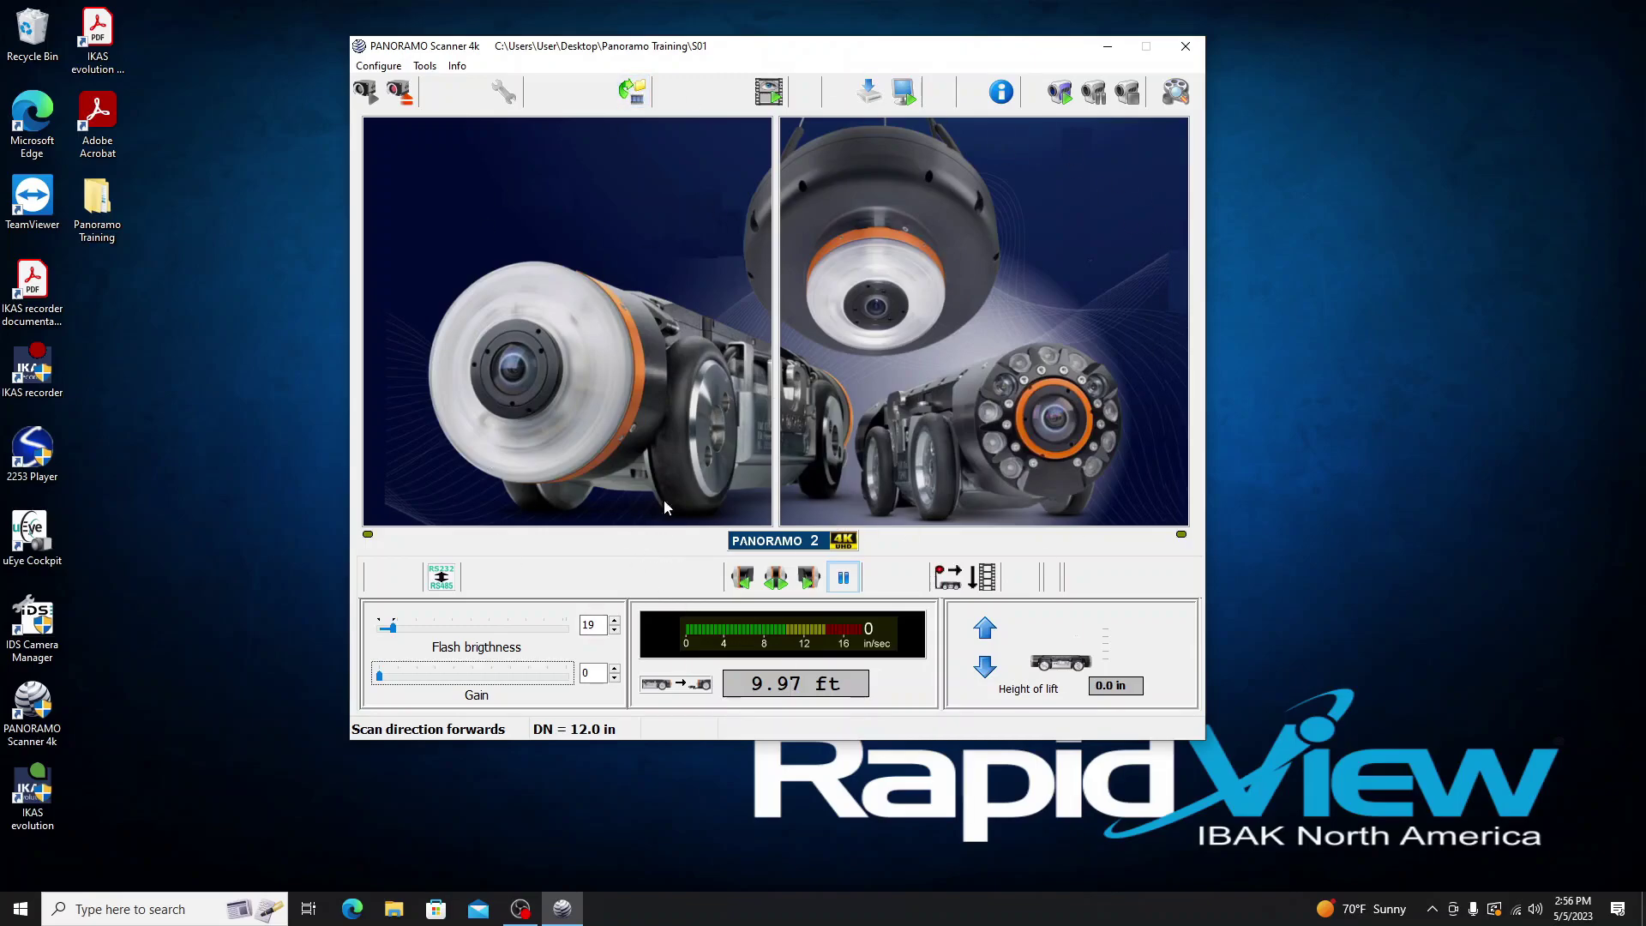
pyautogui.click(628, 100)
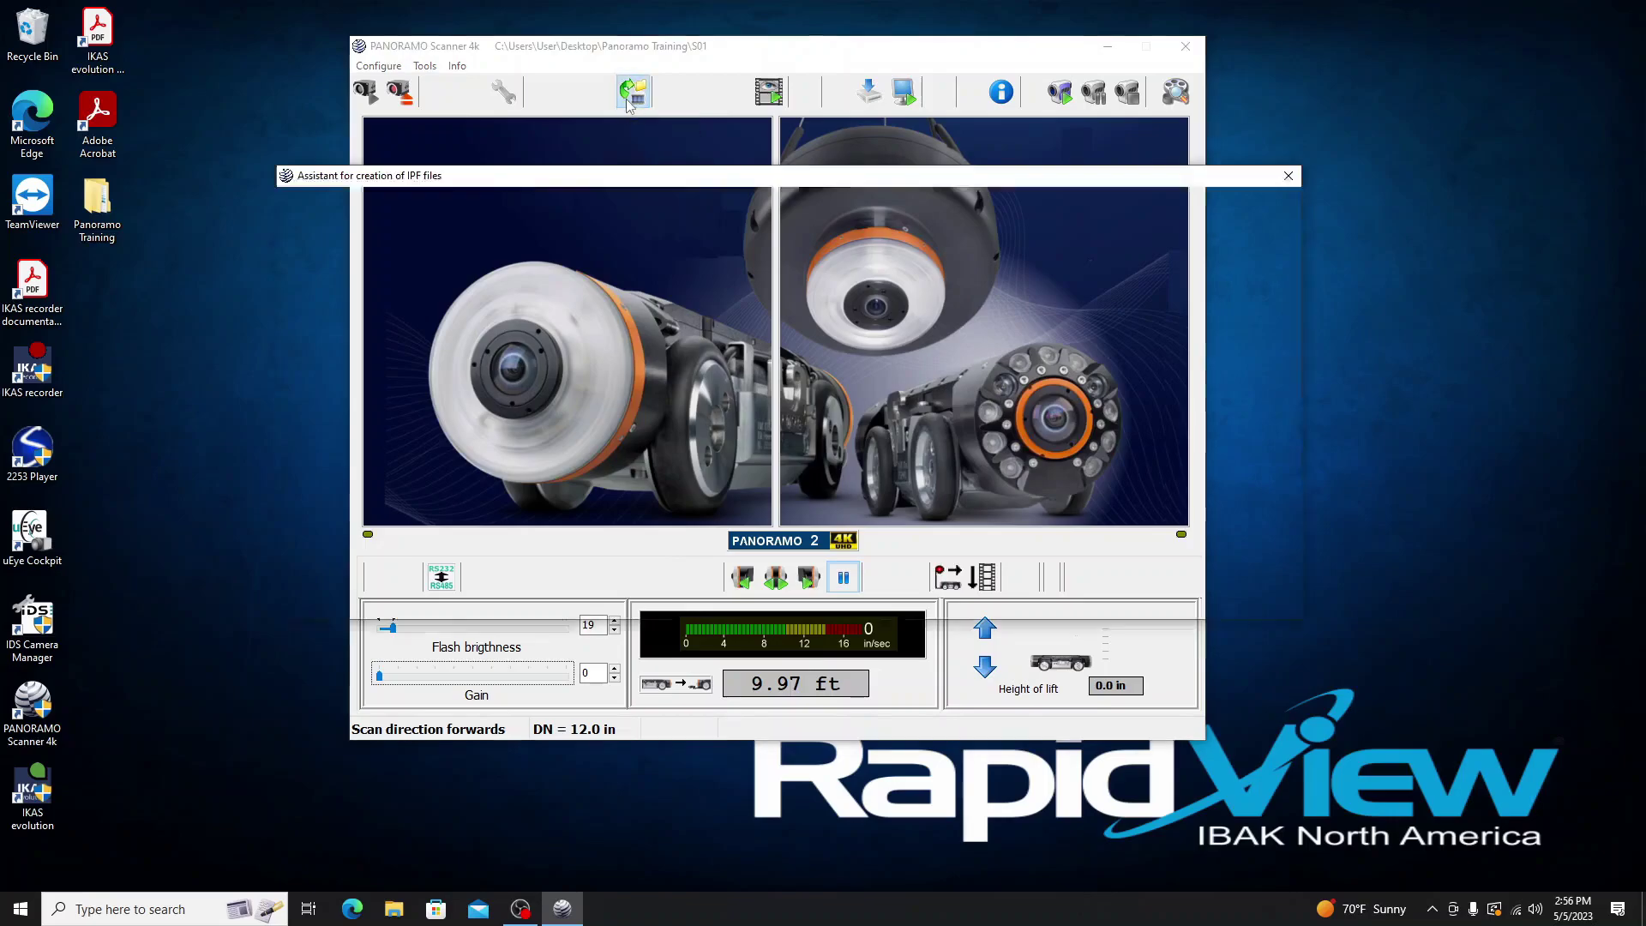
pyautogui.moveTo(699, 178); pyautogui.dragTo(704, 128)
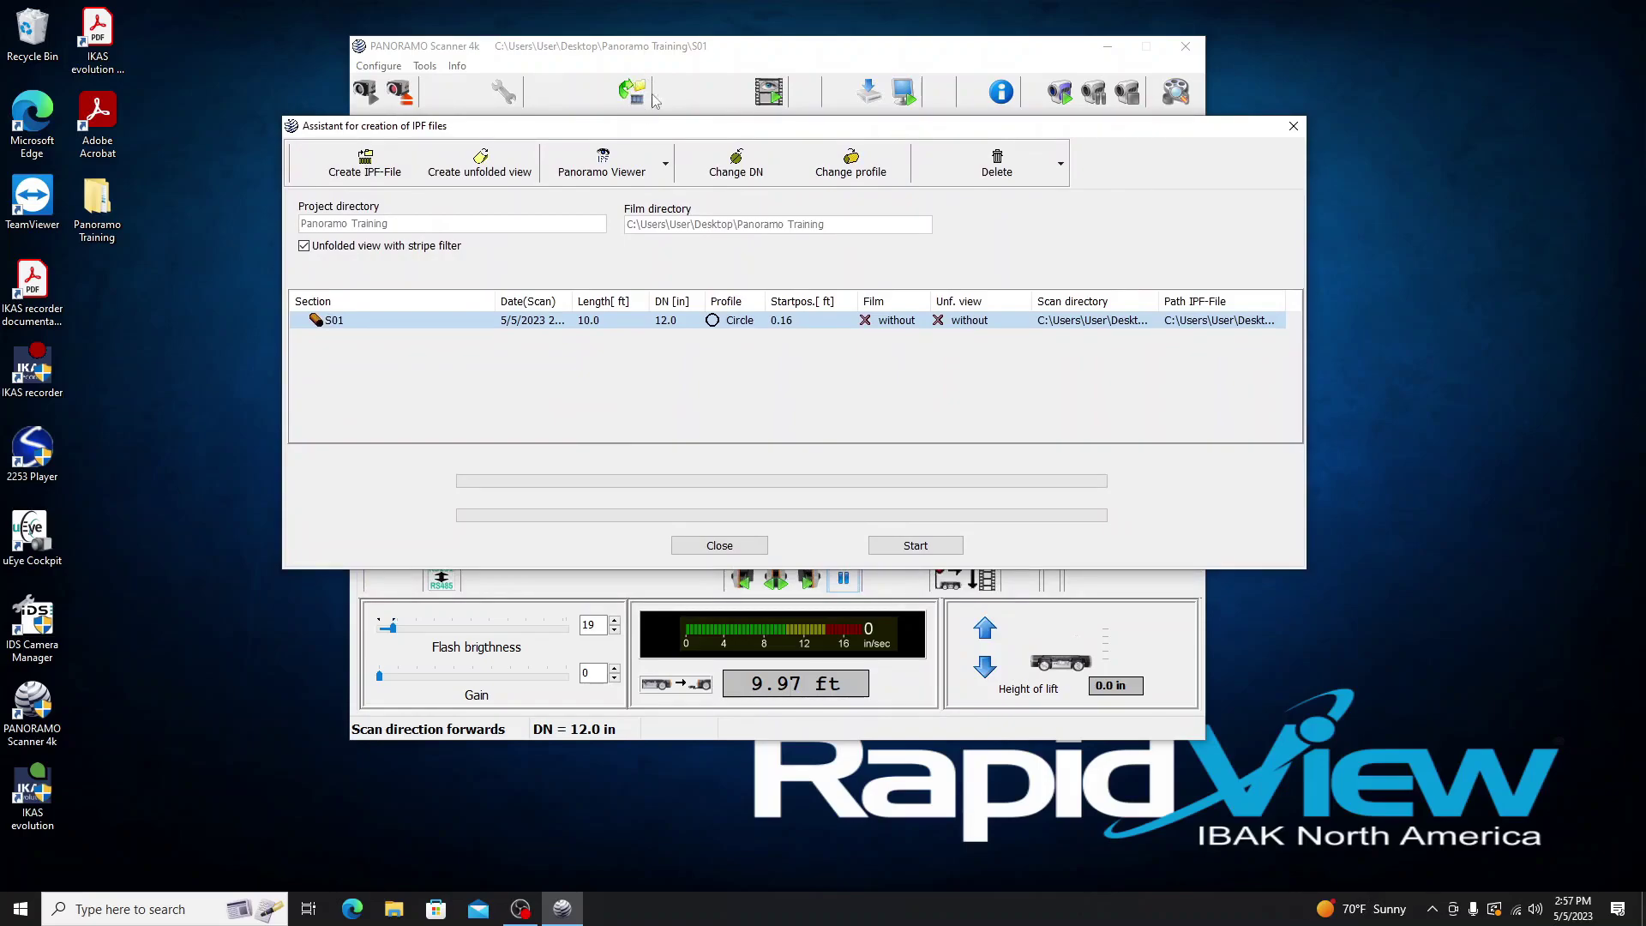
# - Create the IPF film and the unfolded view for section S01, and close the assistant
pyautogui.click(487, 163)
pyautogui.click(902, 547)
pyautogui.click(719, 548)
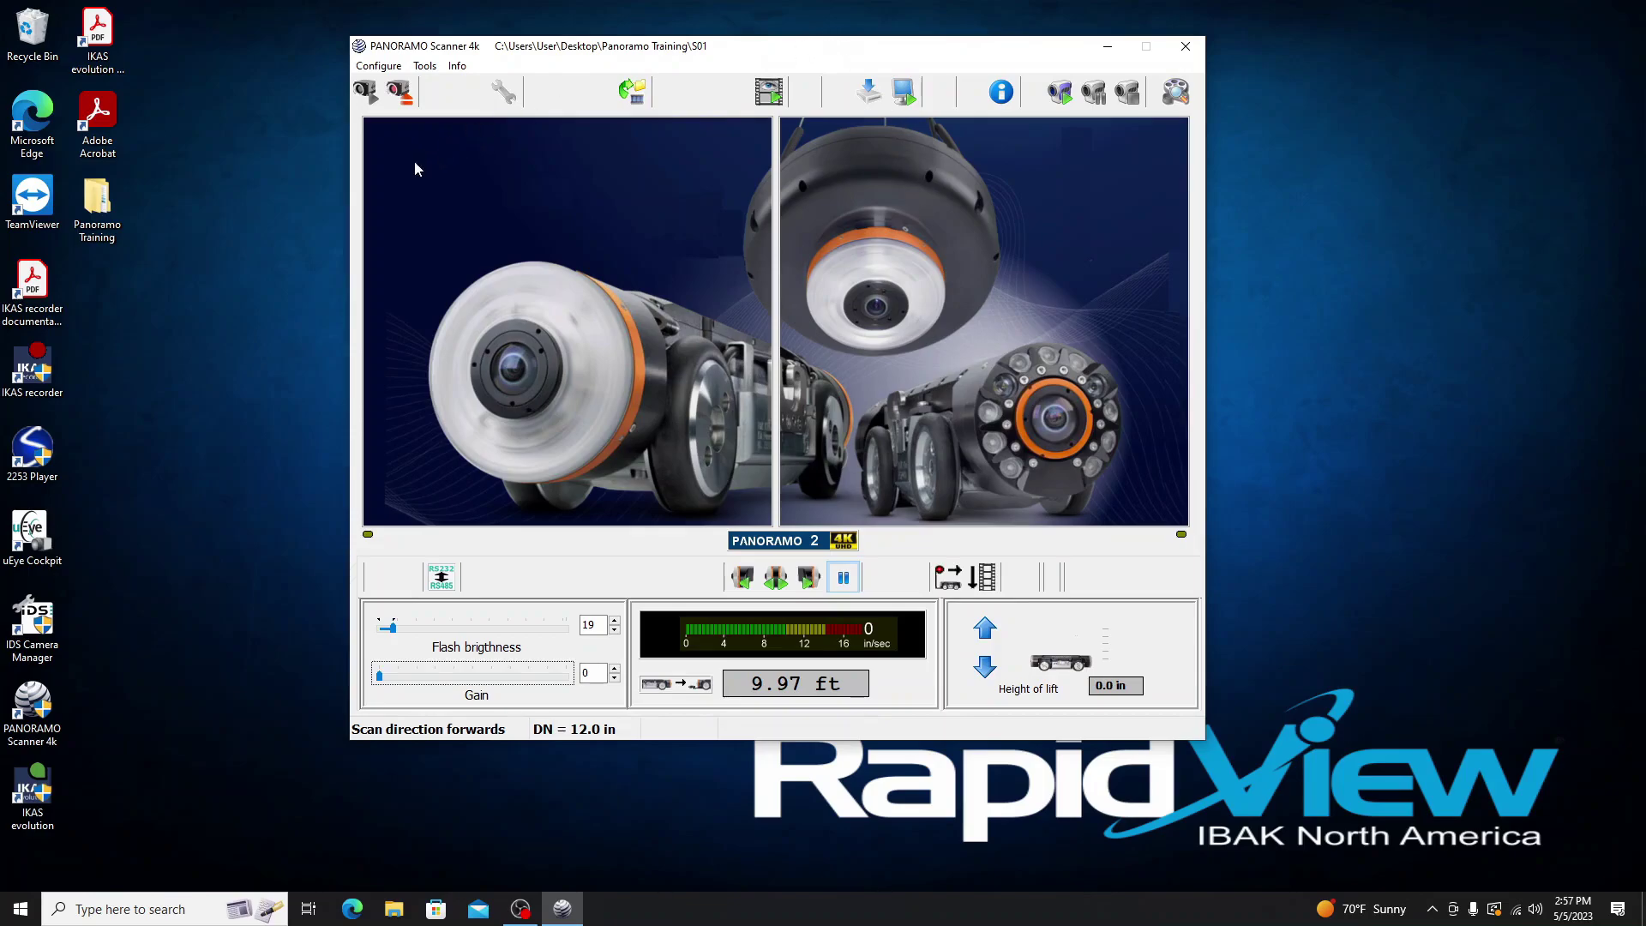
pyautogui.moveTo(728, 52); pyautogui.dragTo(717, 60)
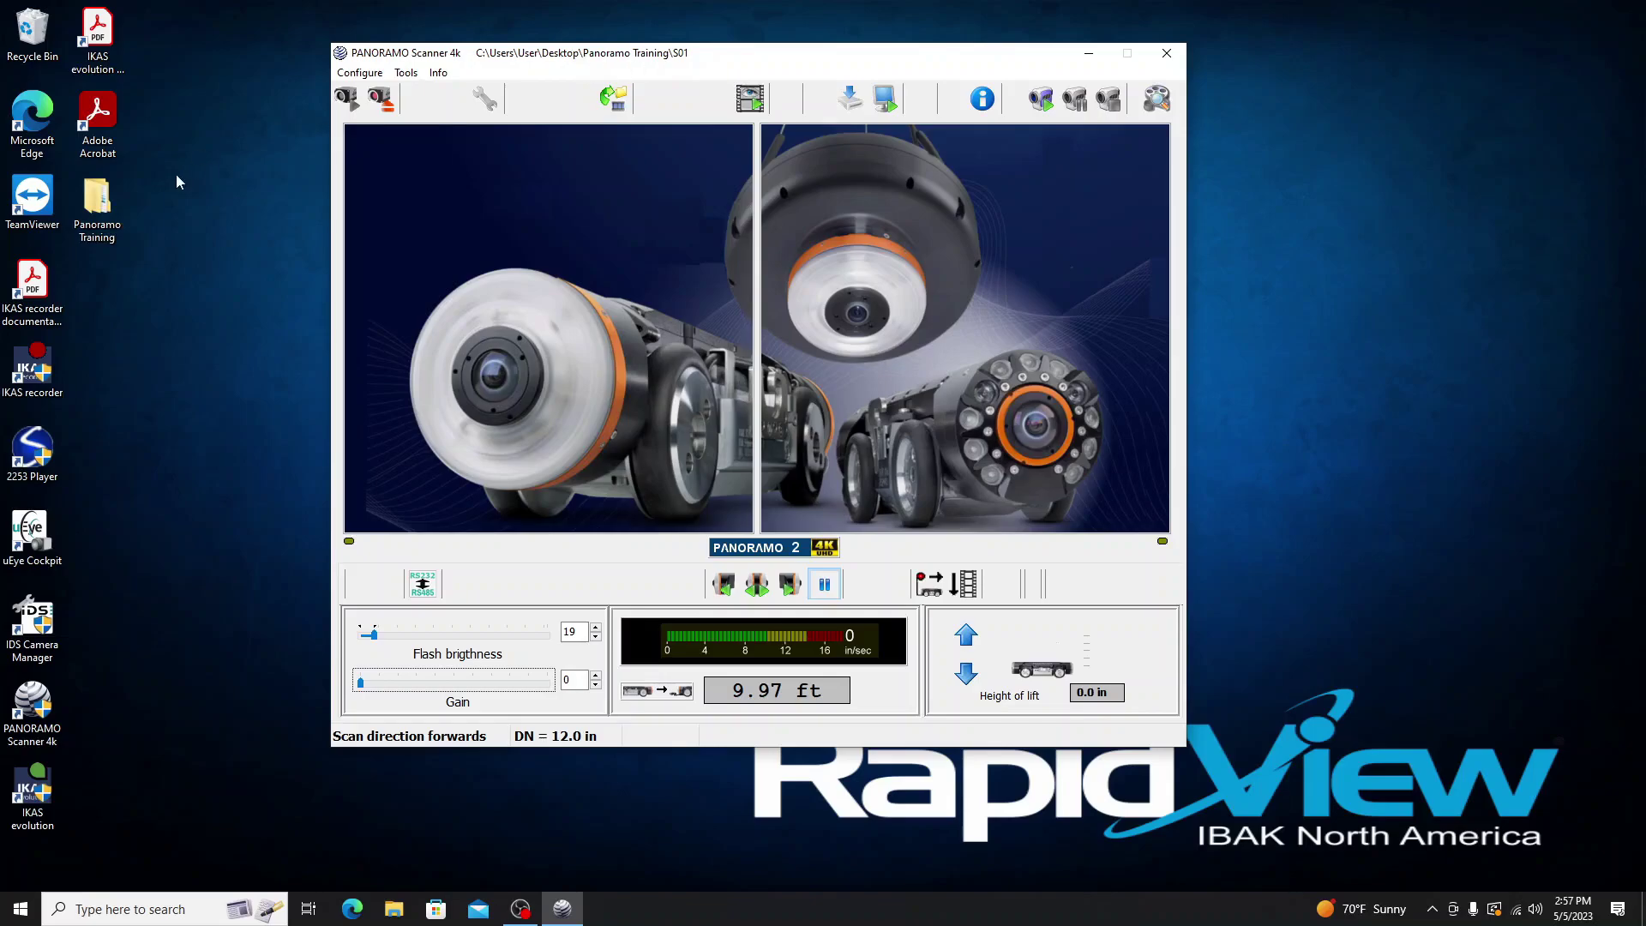
# - Open the S01 folder inside the desktop's Panoramo Training folder and look through the images in Back
pyautogui.doubleClick(97, 203)
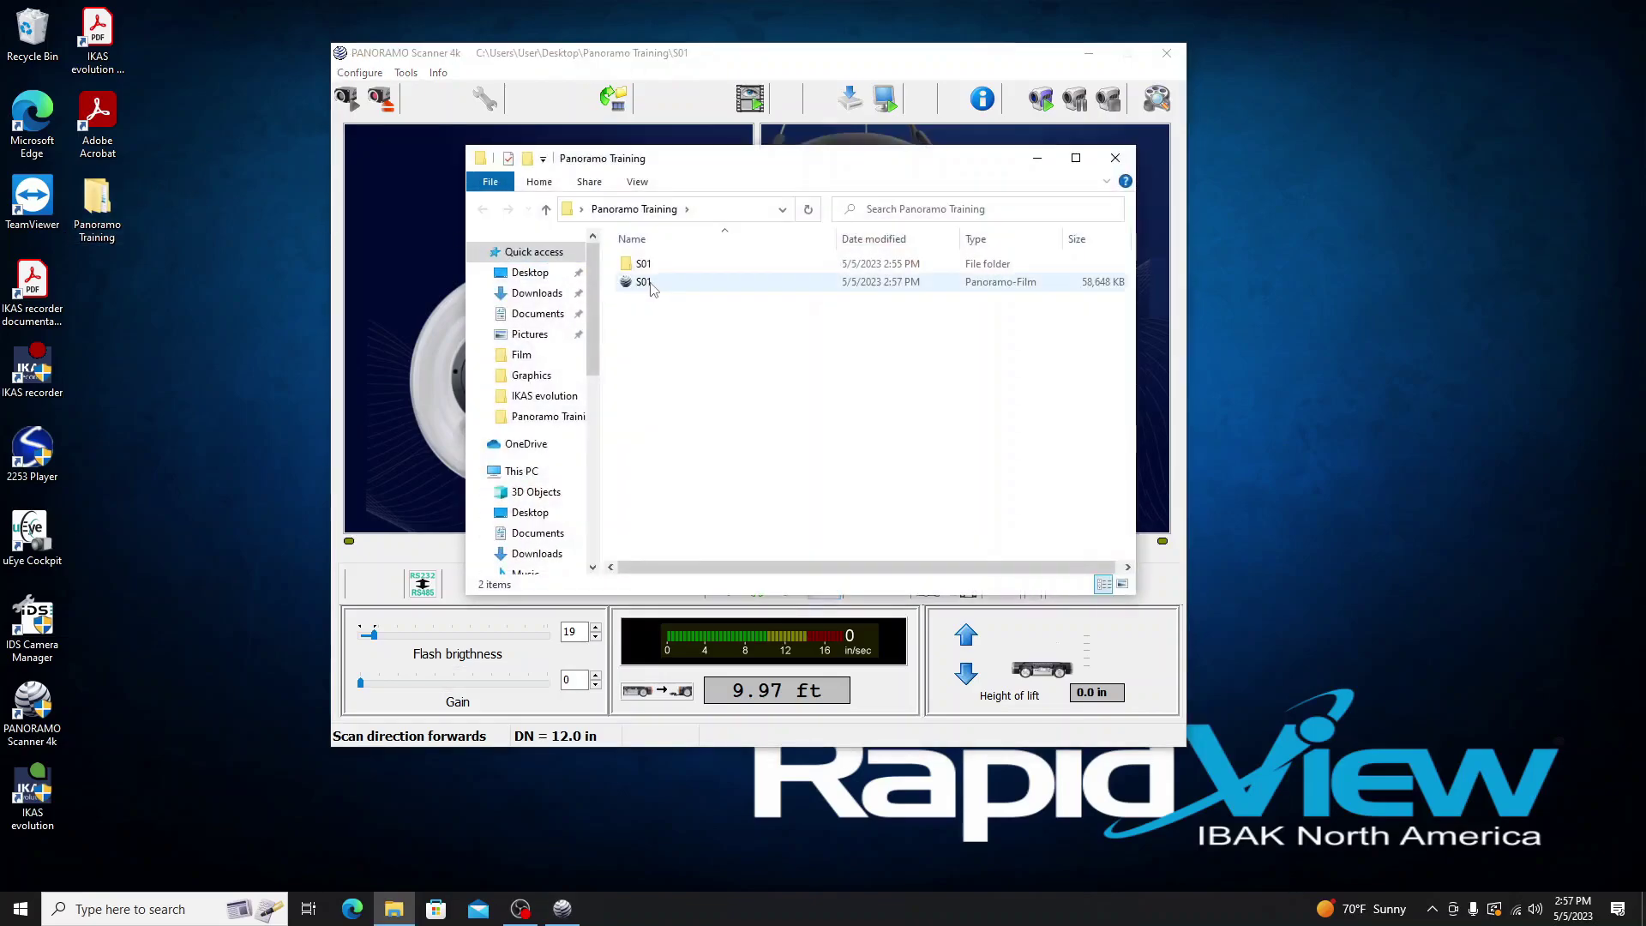
pyautogui.doubleClick(646, 268)
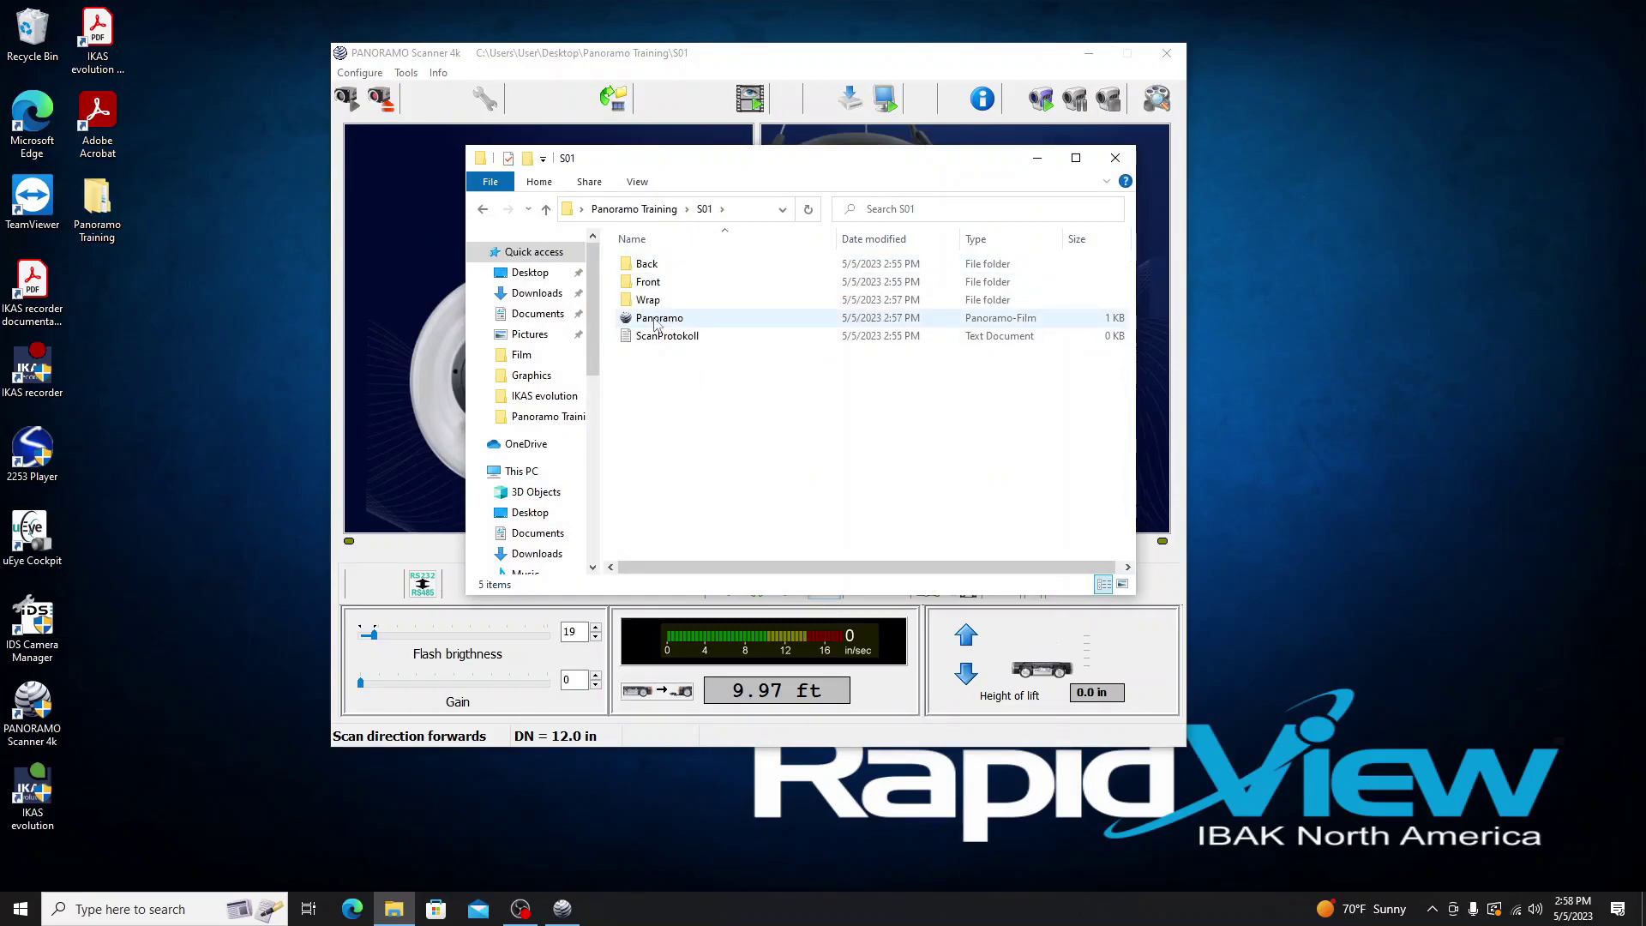
pyautogui.doubleClick(648, 264)
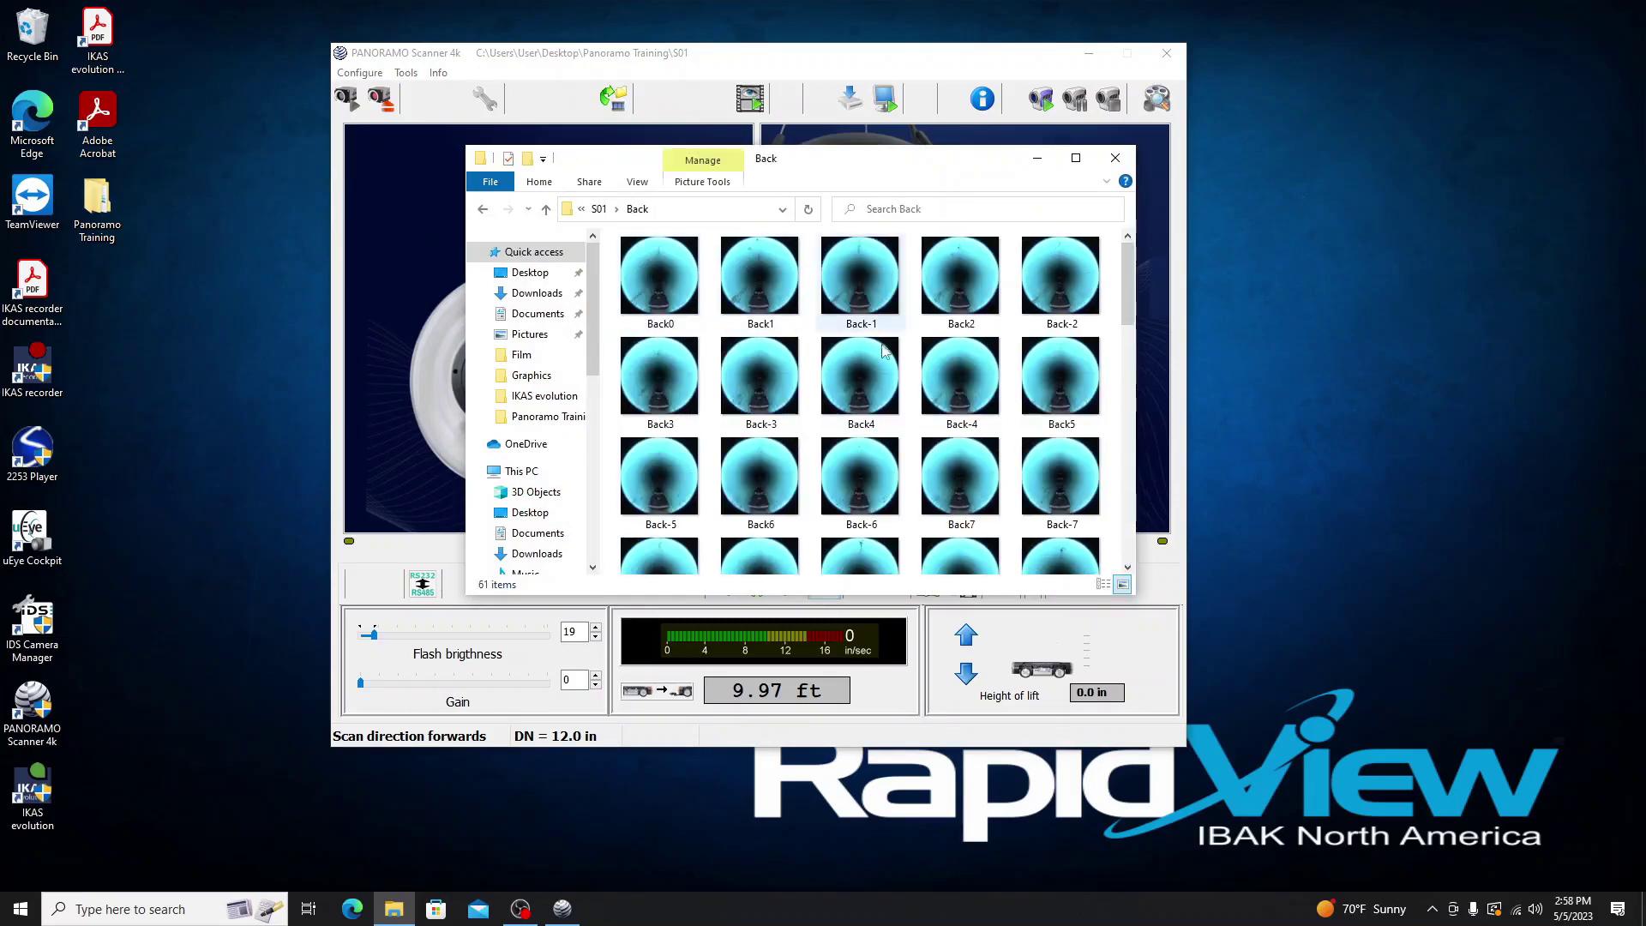
pyautogui.scroll(-10, 965, 278)
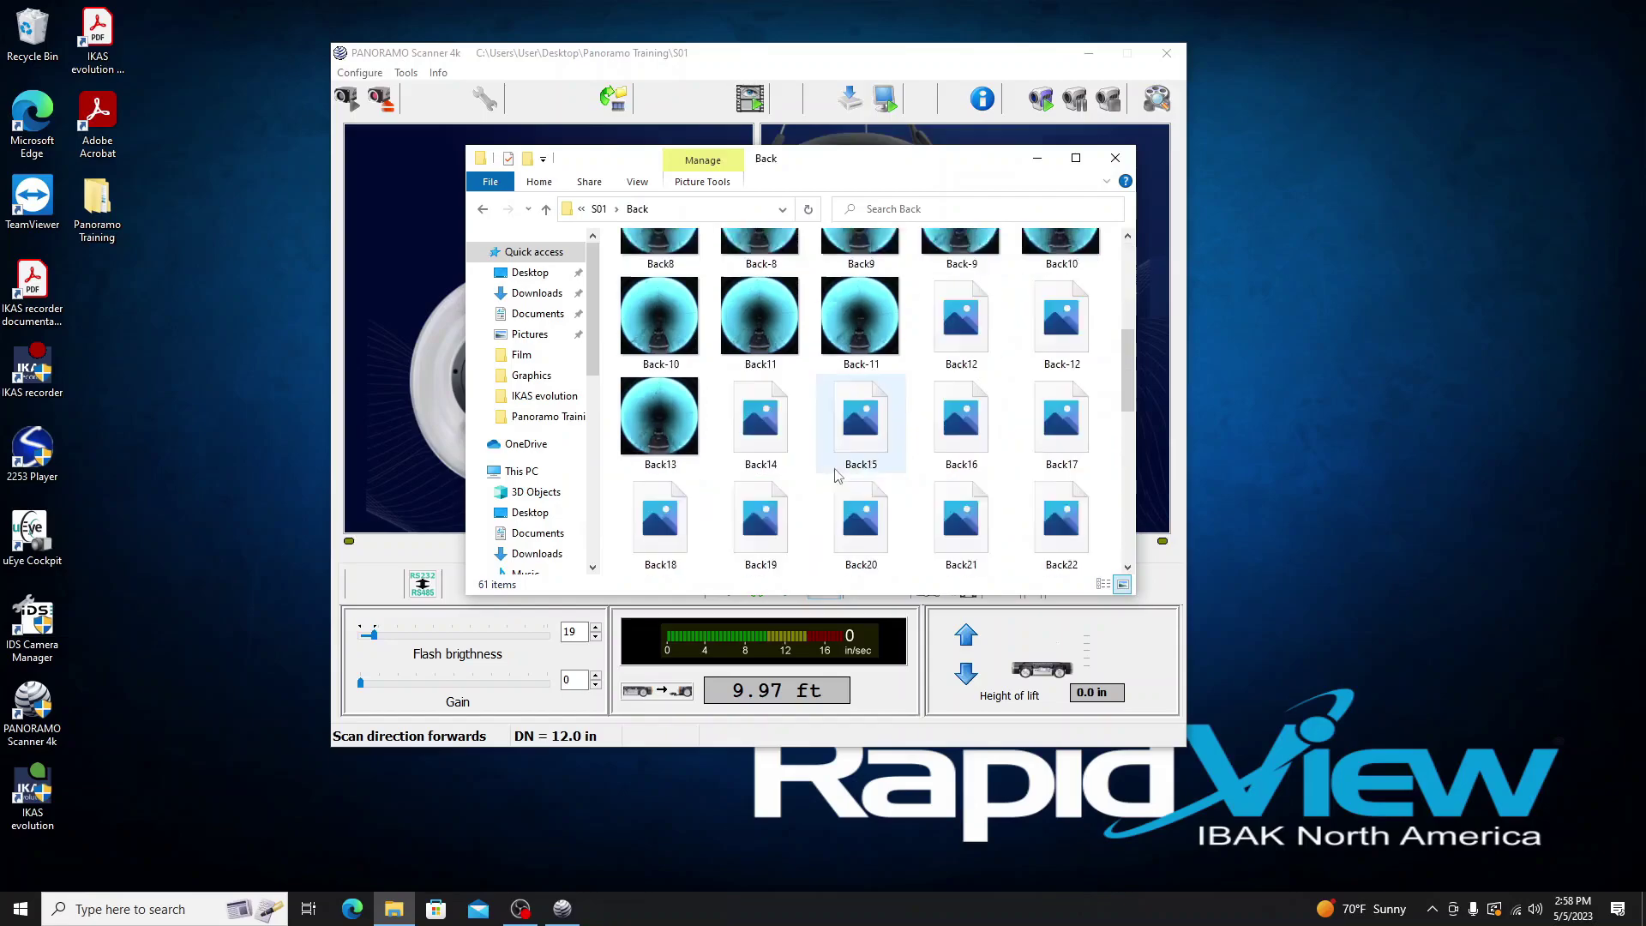
pyautogui.click(484, 210)
# - Look through the Front images and the Wrap folder of S01, and return to the Panoramo Training folder
pyautogui.doubleClick(647, 283)
pyautogui.scroll(-10, 847, 462)
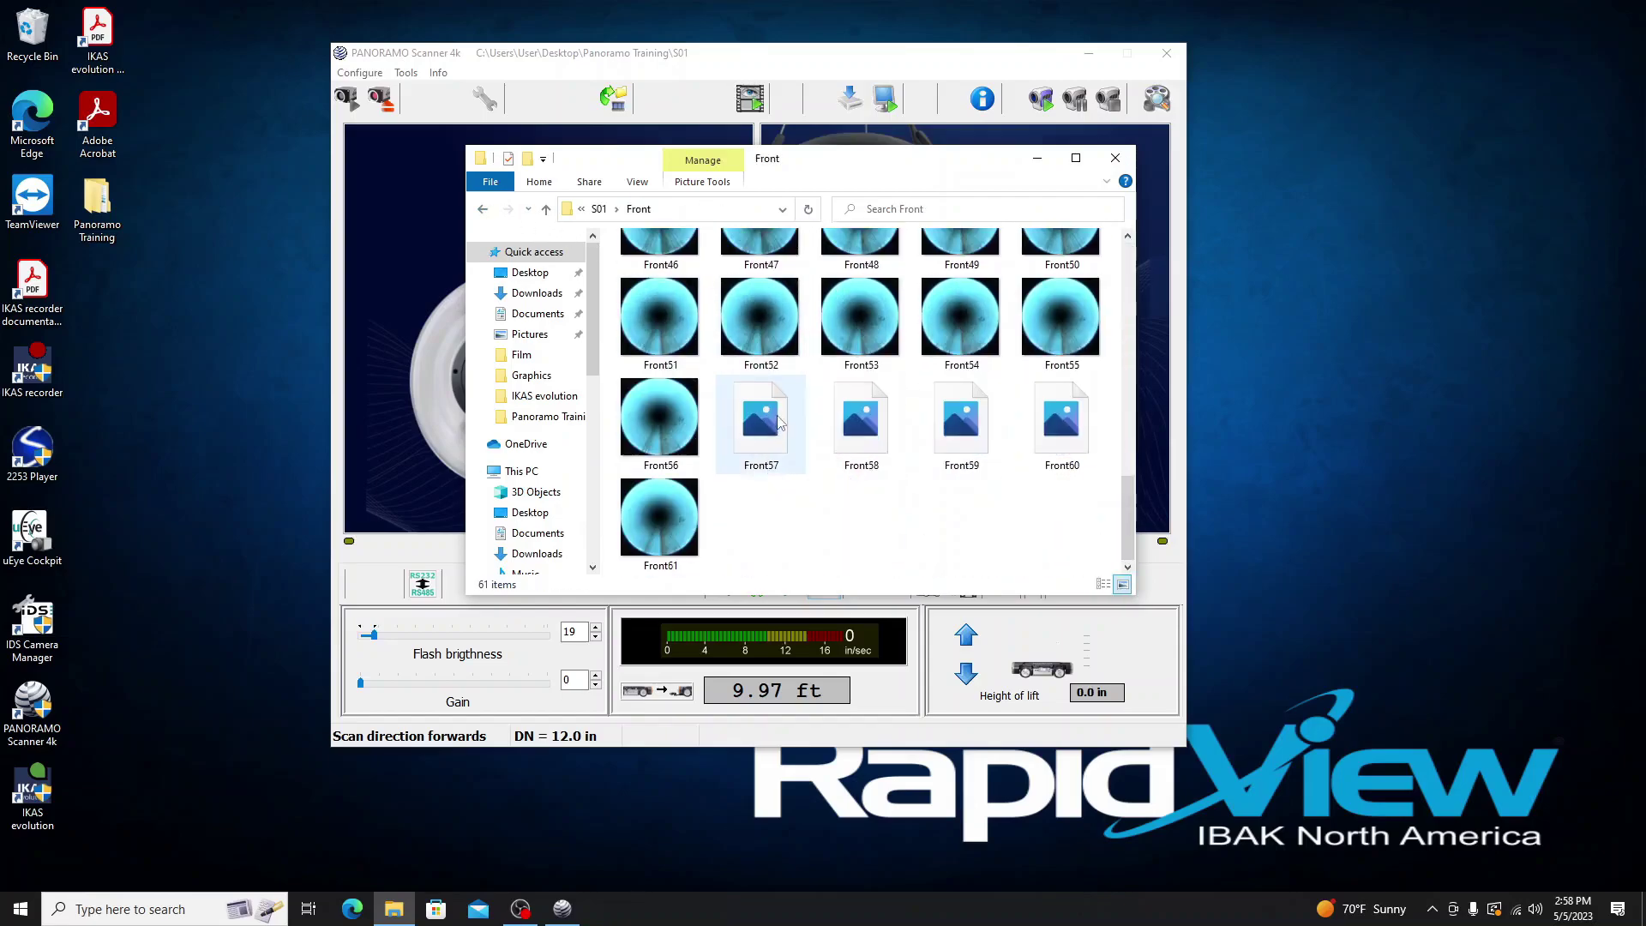
pyautogui.scroll(5, 770, 415)
pyautogui.click(483, 209)
pyautogui.doubleClick(682, 300)
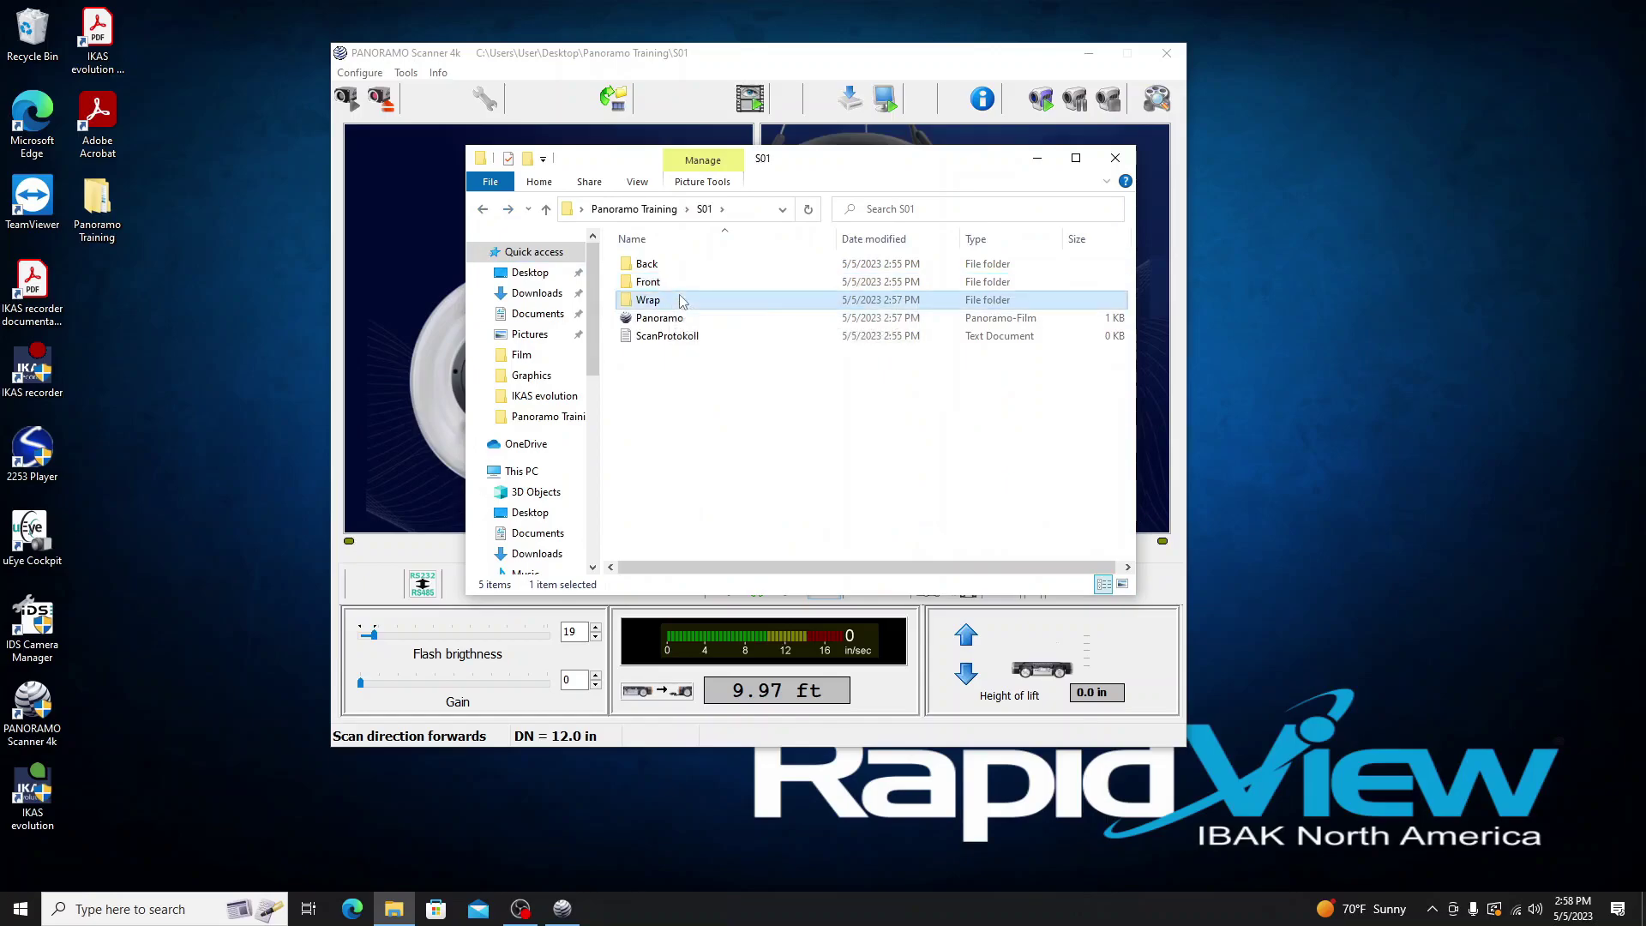
pyautogui.click(481, 209)
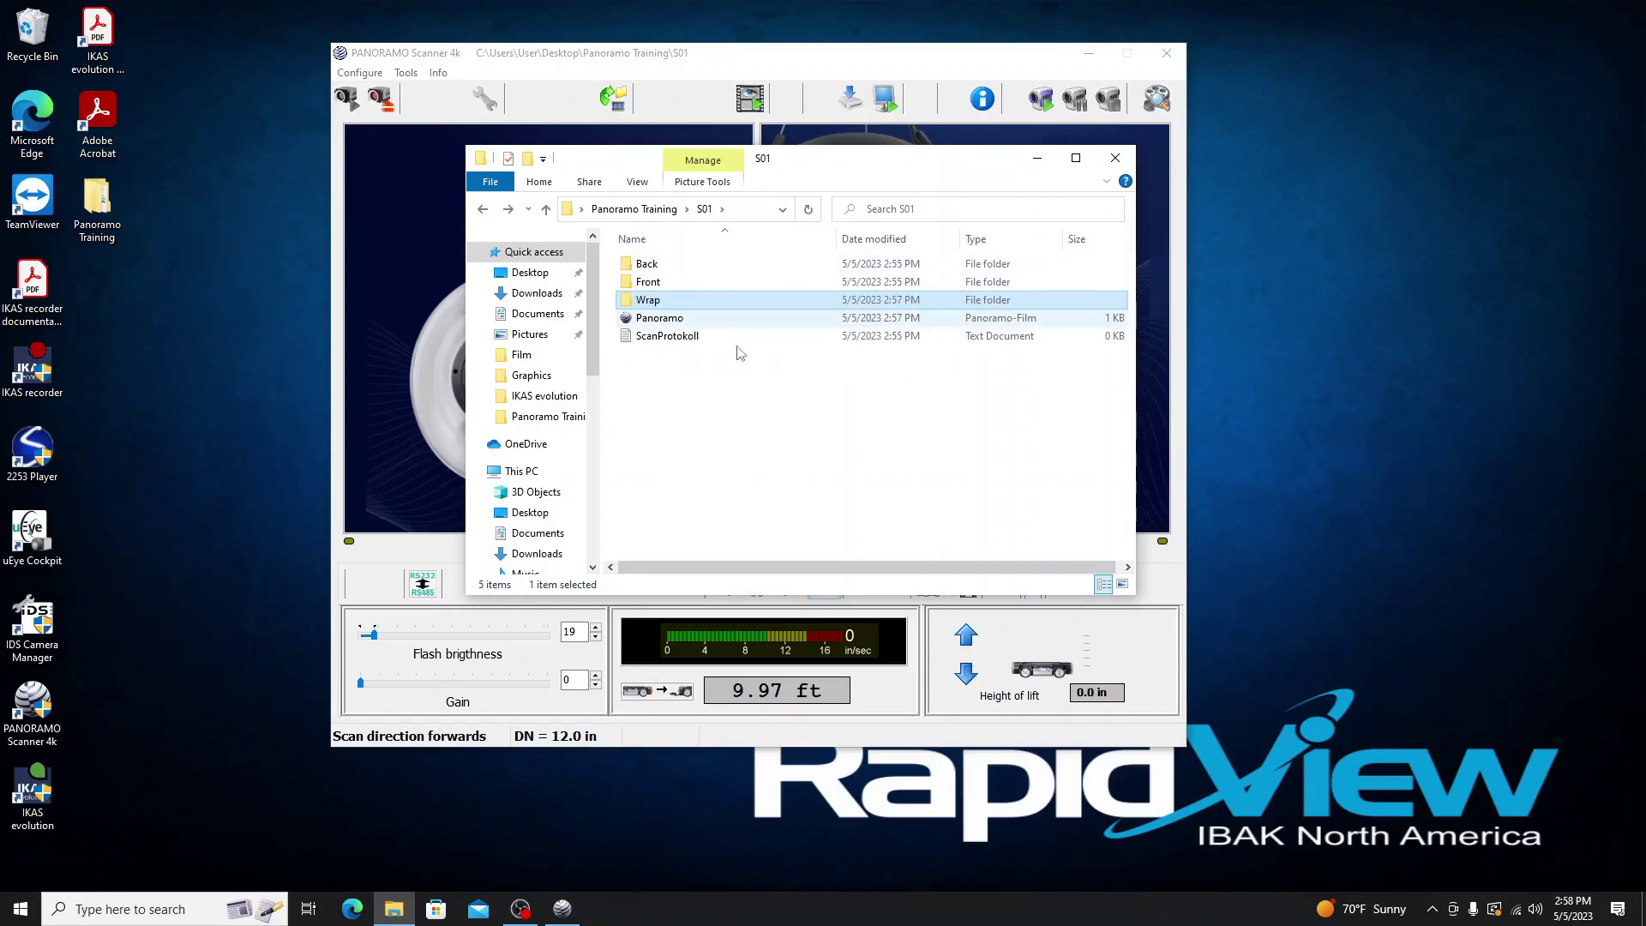
pyautogui.click(483, 210)
# - Open the S01 Panoramo-Film file from the Panoramo Training folder in the viewer and close the help window
pyautogui.click(651, 284)
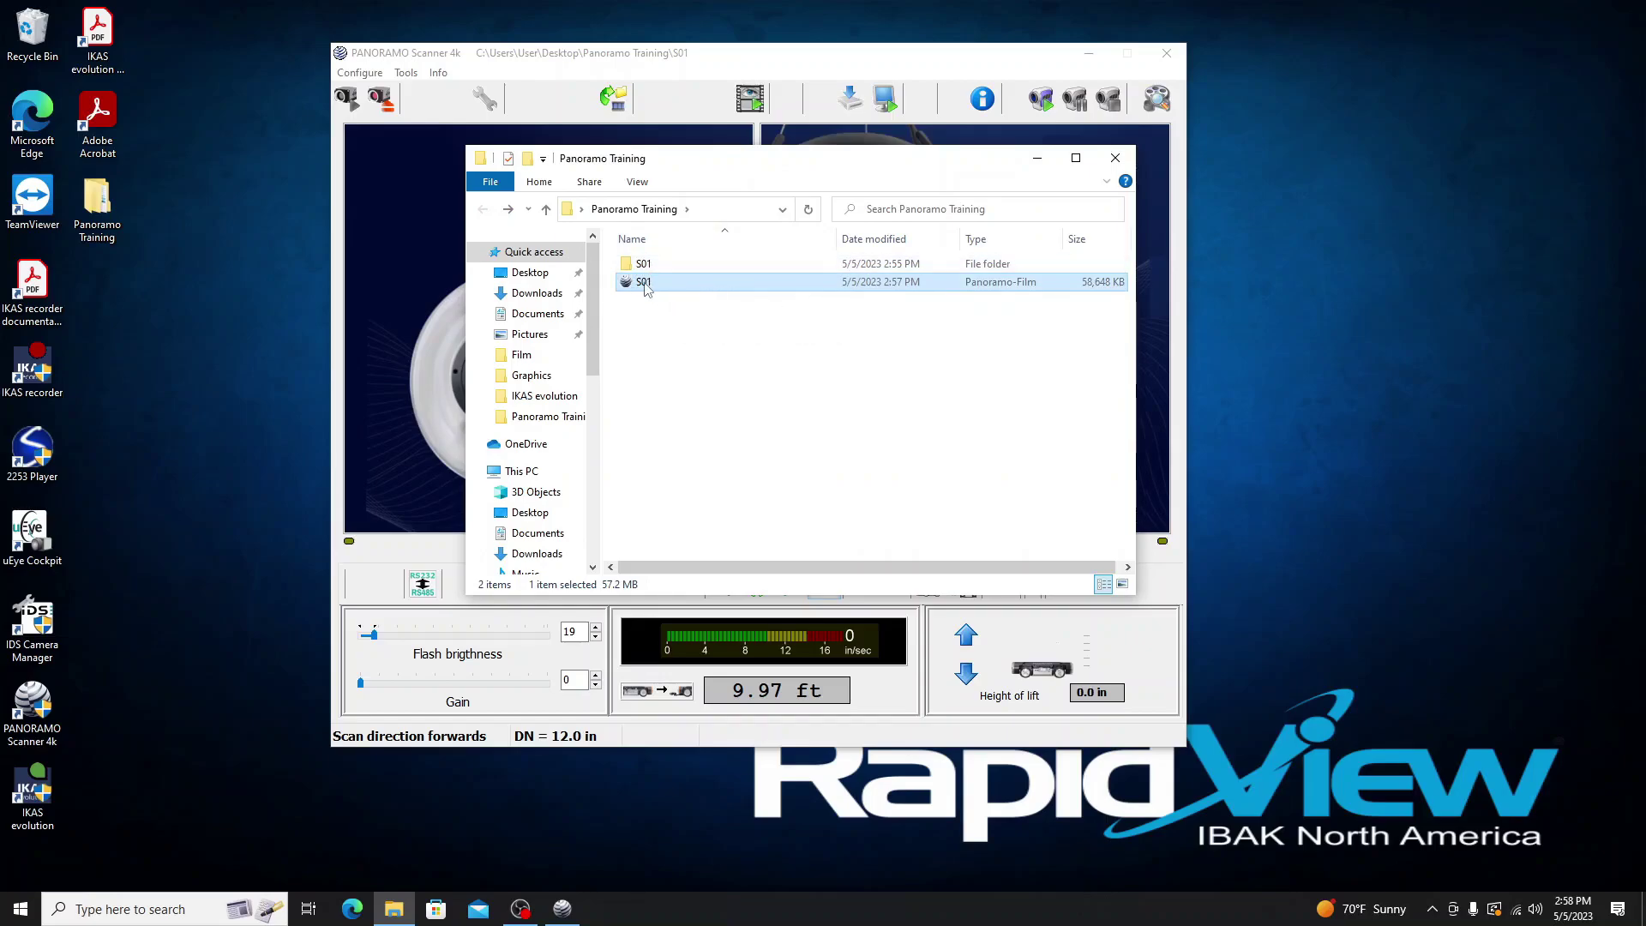
pyautogui.doubleClick(644, 283)
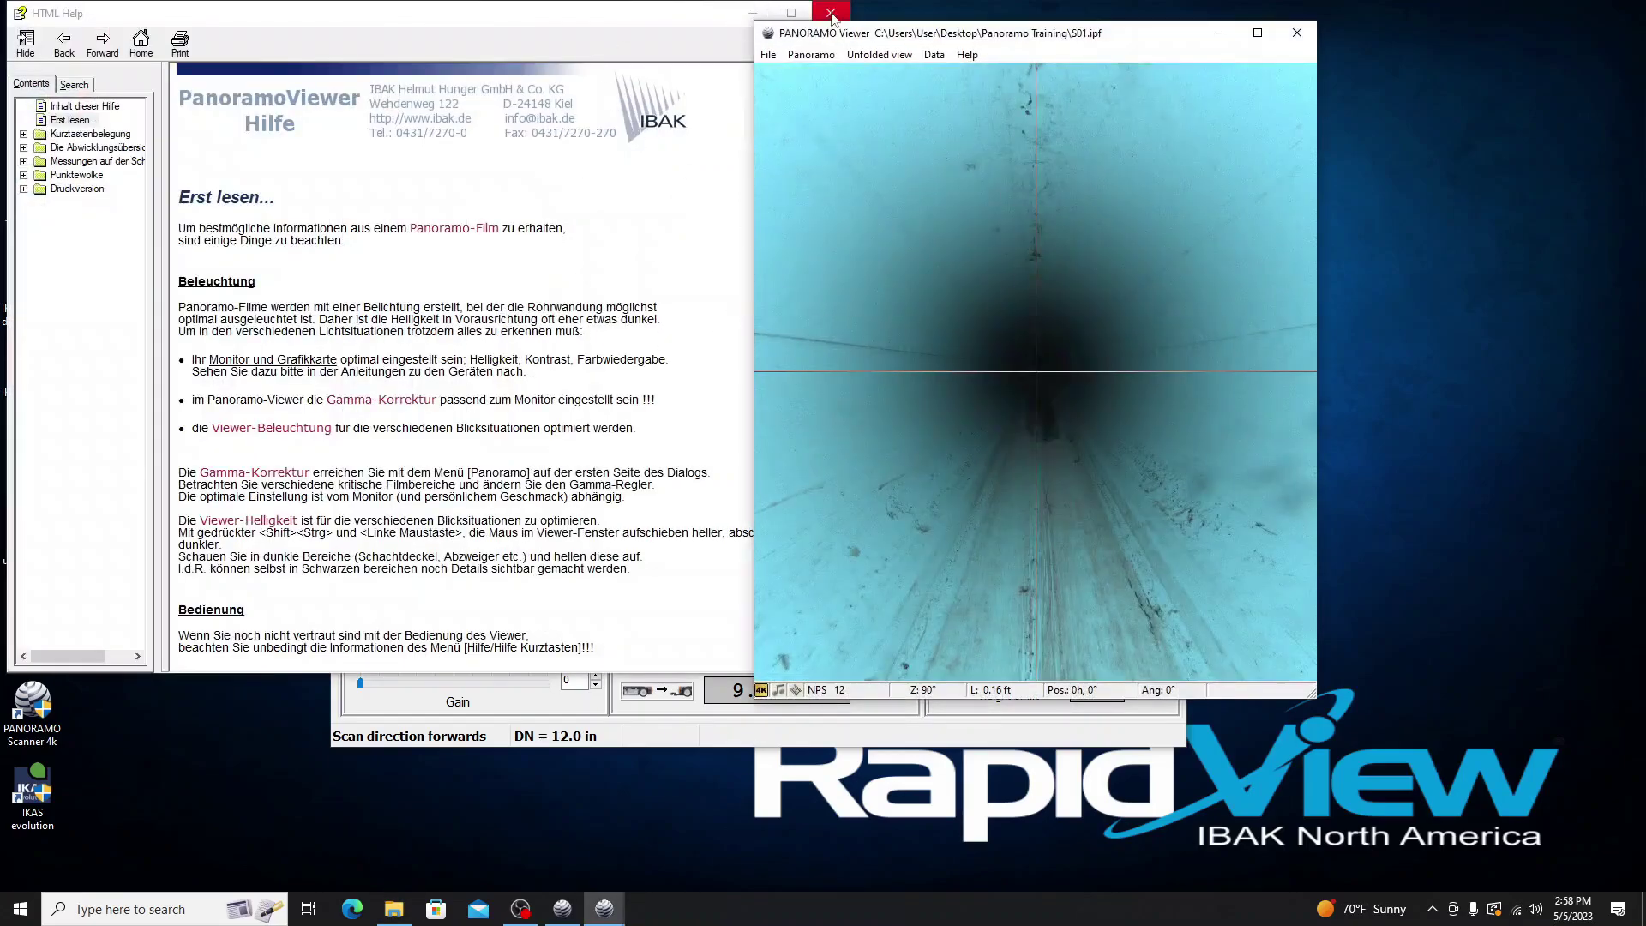
pyautogui.click(830, 13)
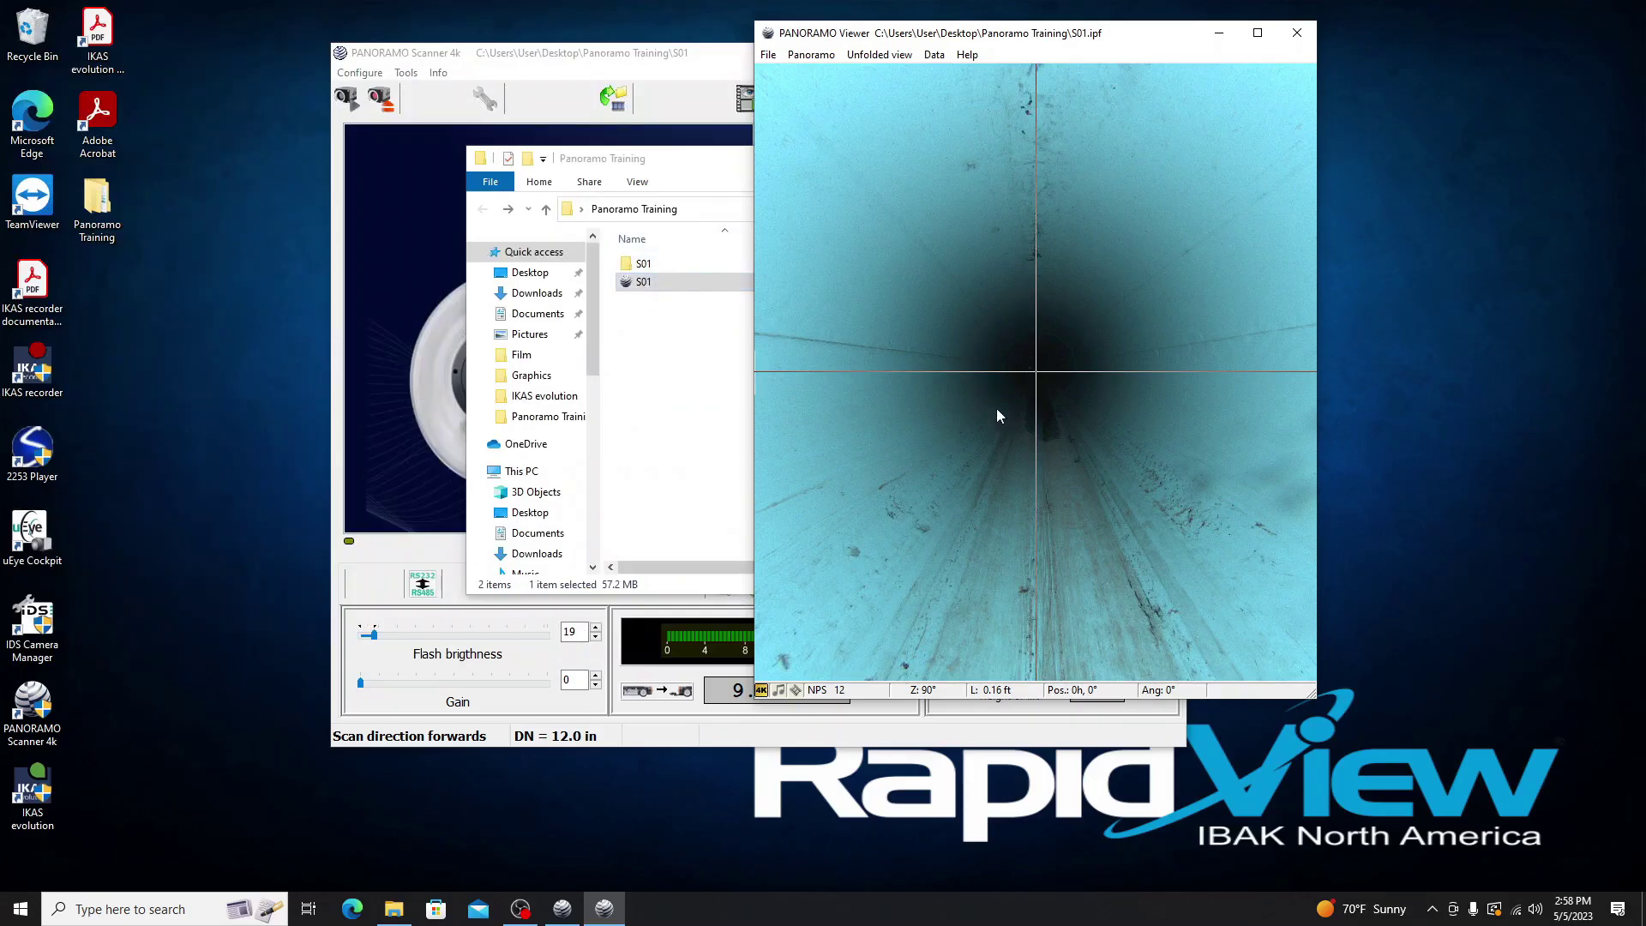
# - Move forward and back through the S01 film, turn the camera view inside the pipe, and close the viewer
pyautogui.scroll(-1, 1006, 352)
pyautogui.scroll(-20, 1008, 353)
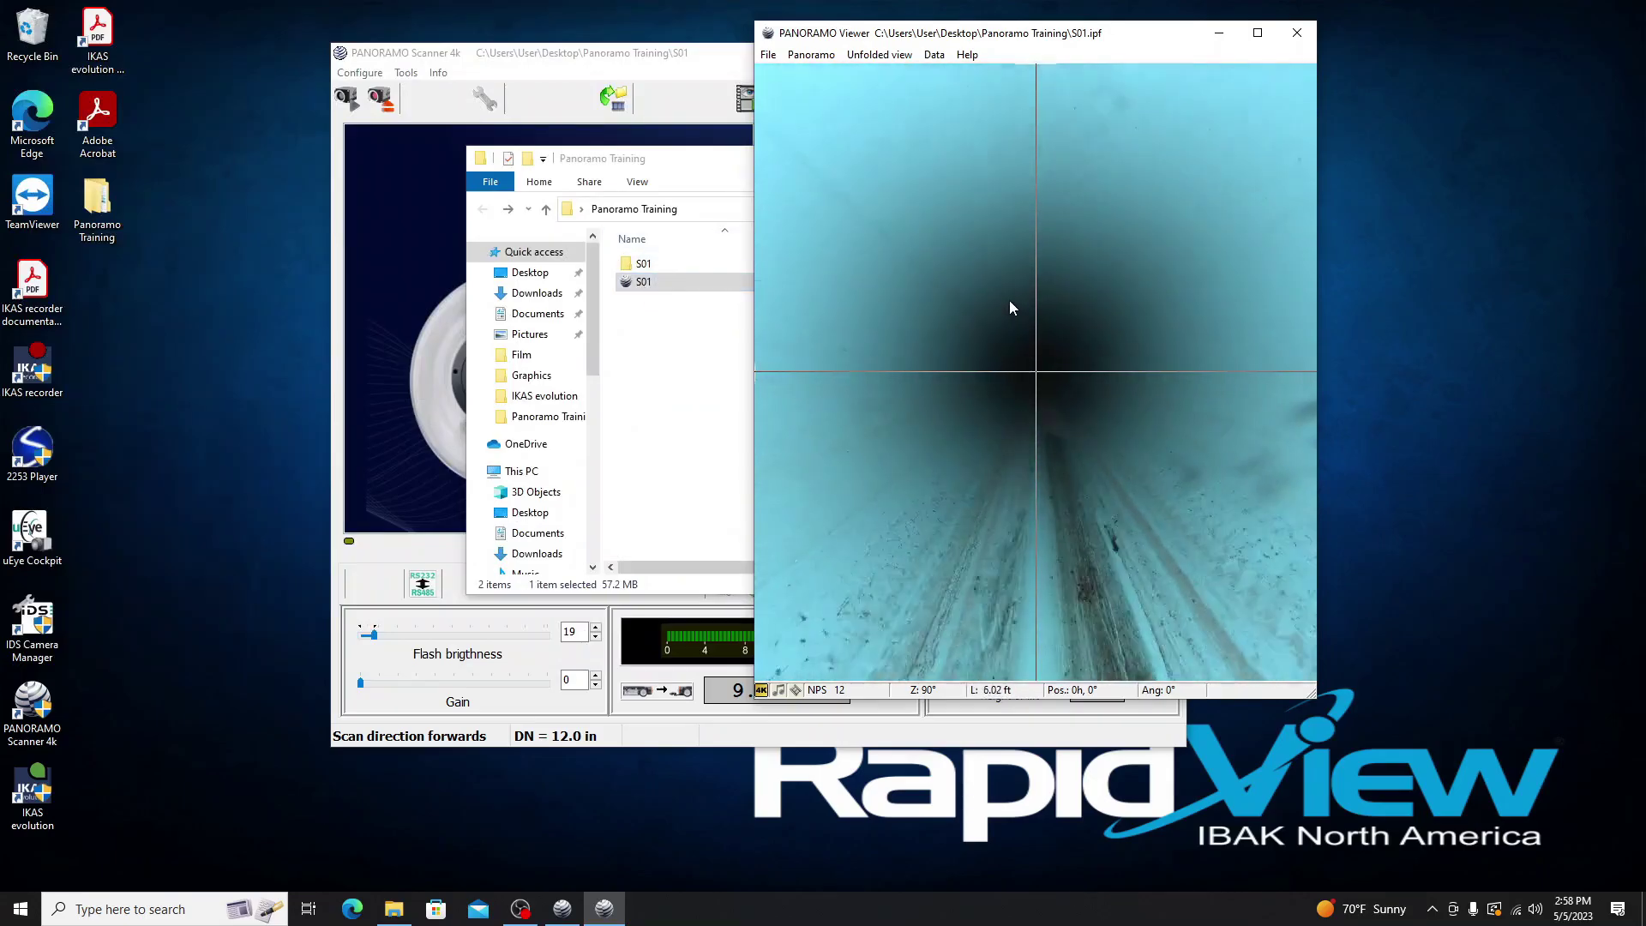
pyautogui.scroll(8, 1013, 302)
pyautogui.moveTo(1014, 309); pyautogui.dragTo(897, 365)
pyautogui.click(1297, 32)
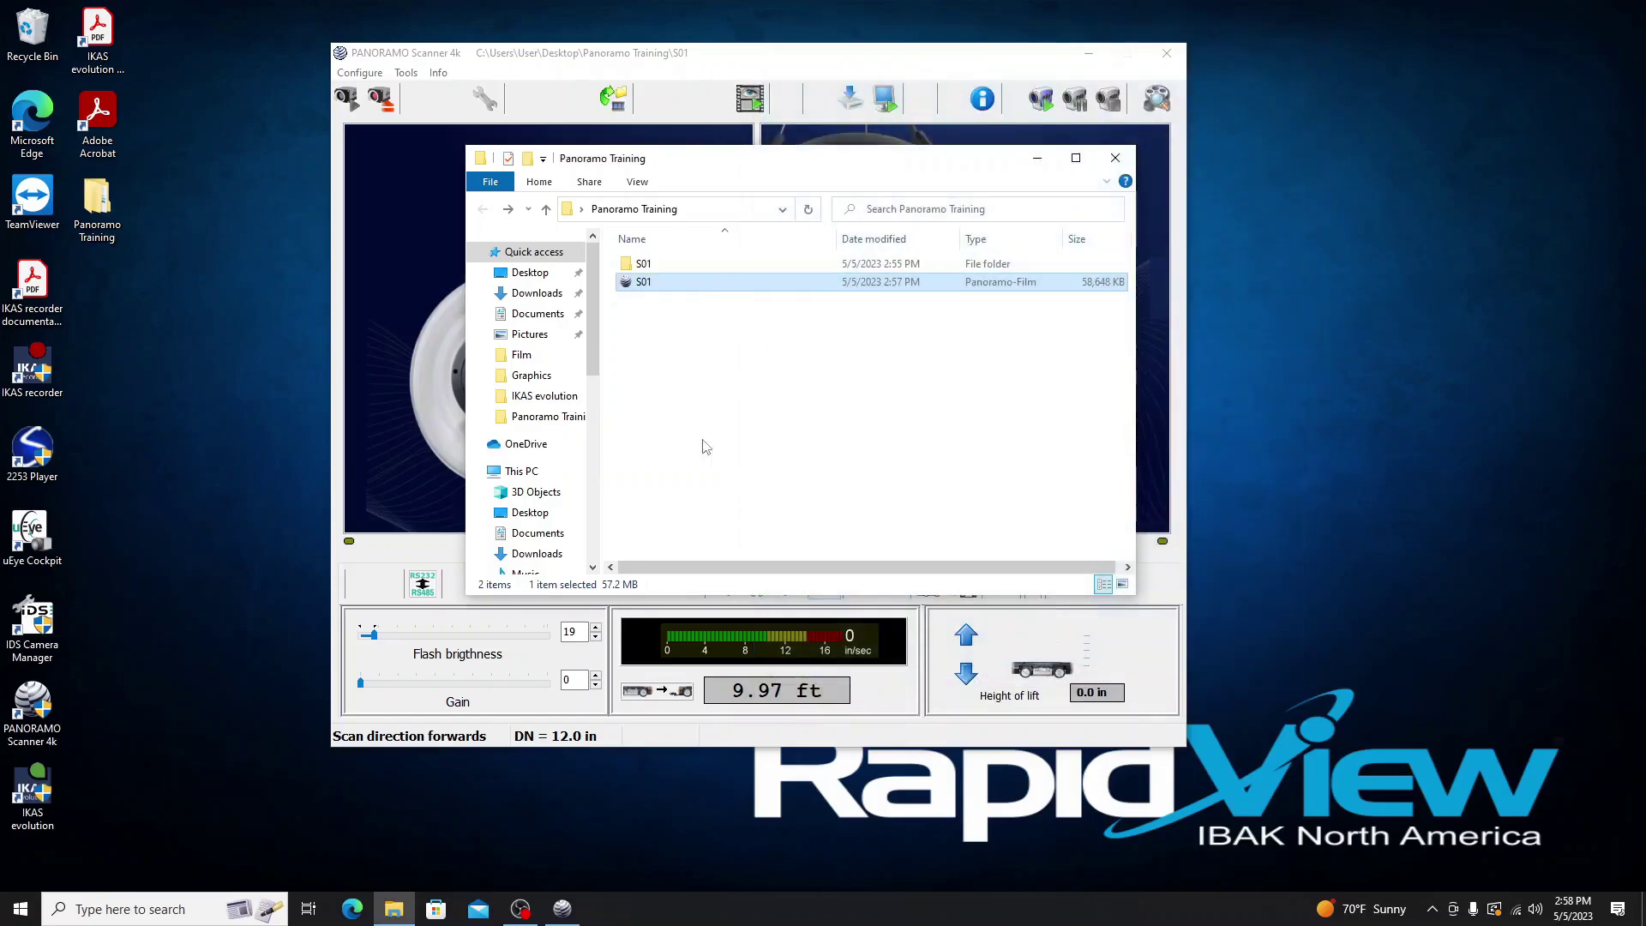
pyautogui.moveTo(907, 171); pyautogui.dragTo(866, 167)
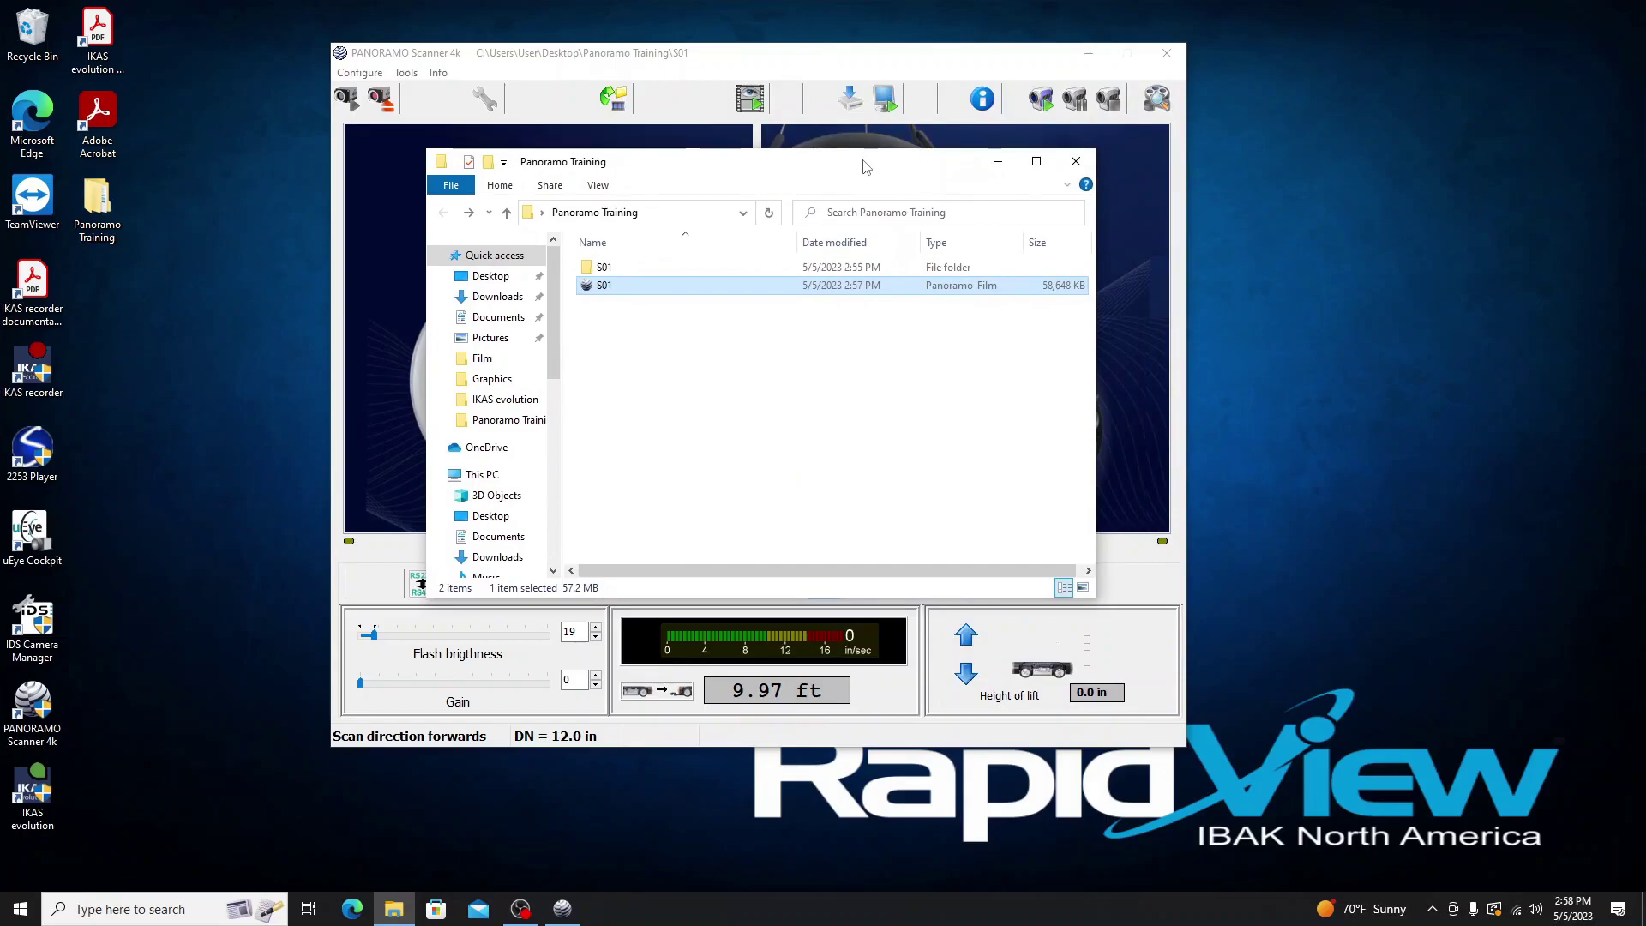